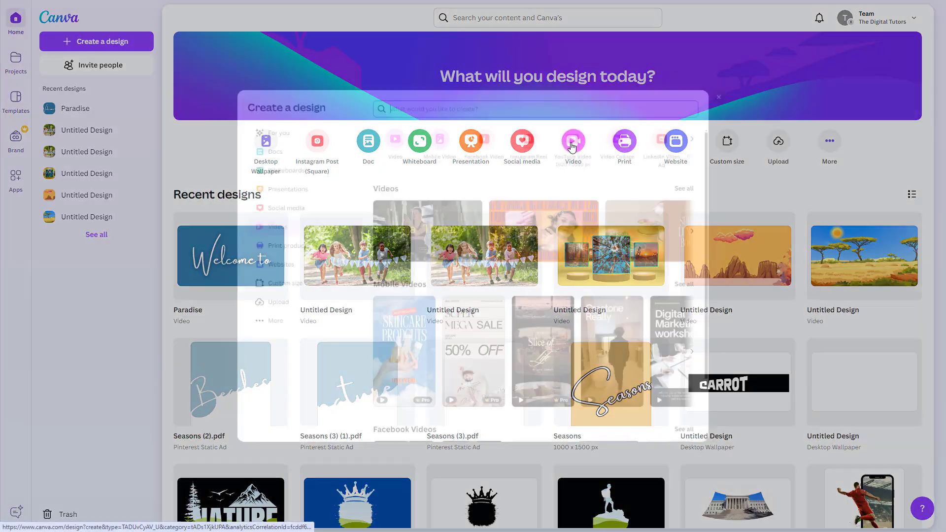
Create a blank video design and set its page background to black.
click(383, 121)
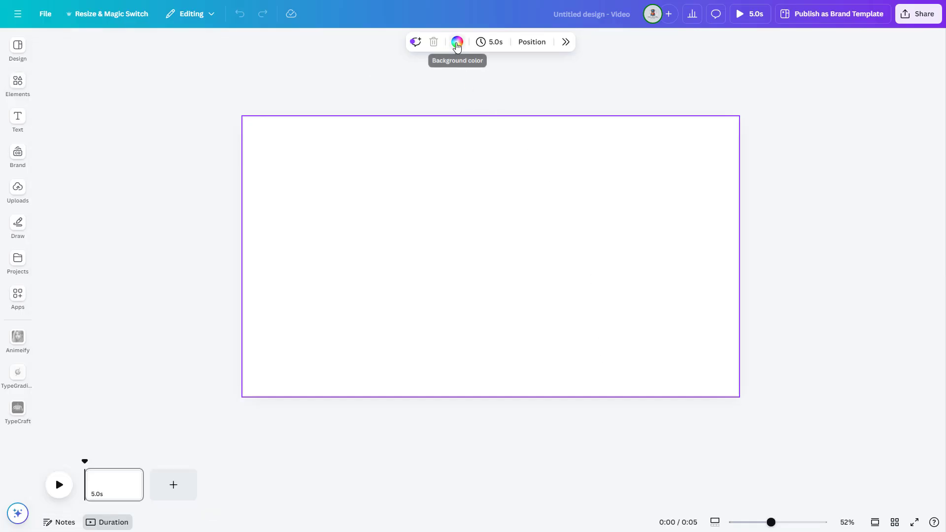
click(457, 42)
click(808, 289)
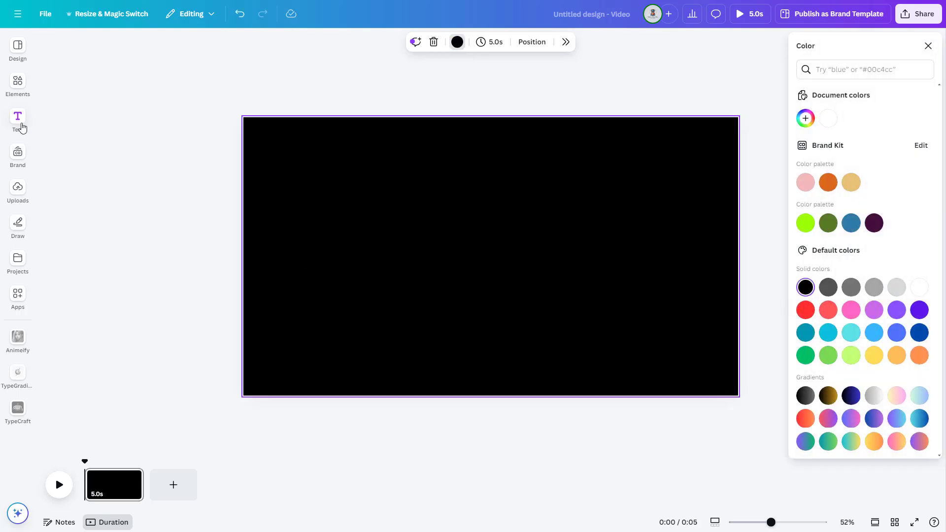
Add a heading reading "SPLIT" to the page and set its font to Anton.
click(18, 119)
click(80, 213)
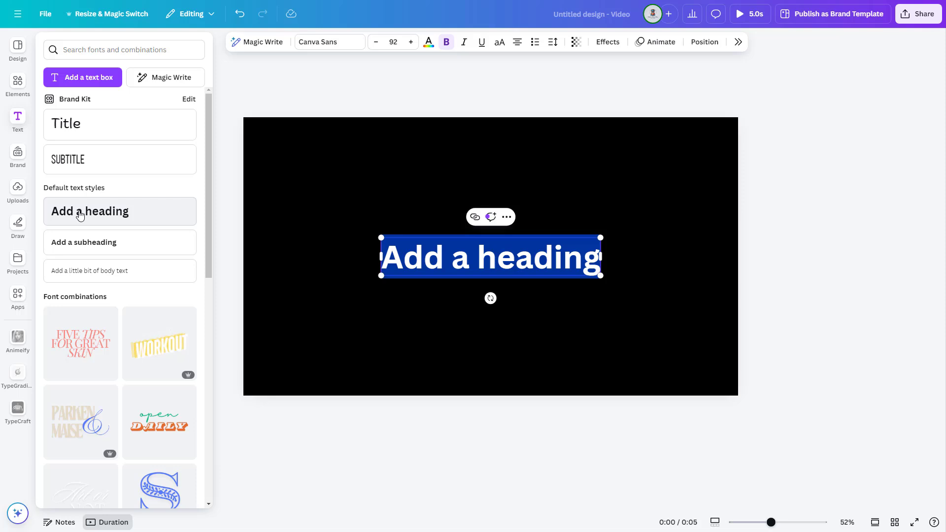
text(SPLIT)
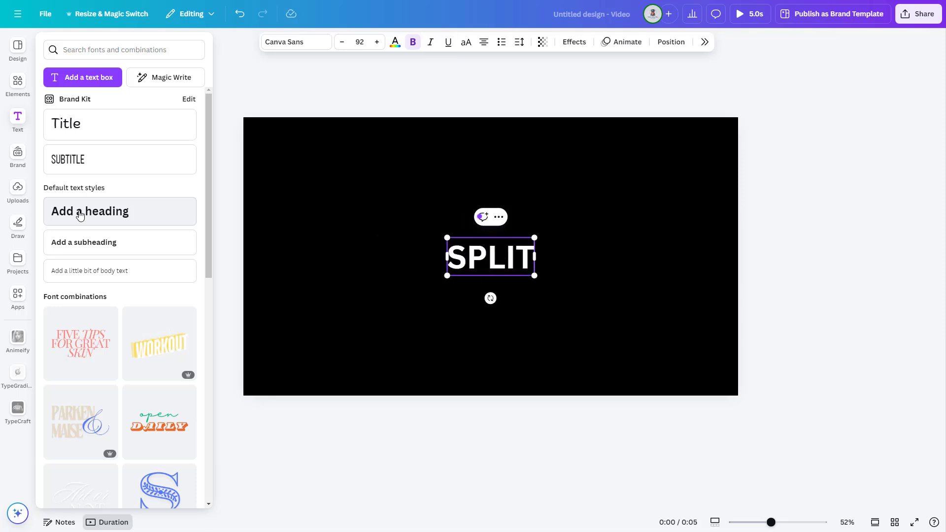
click(297, 42)
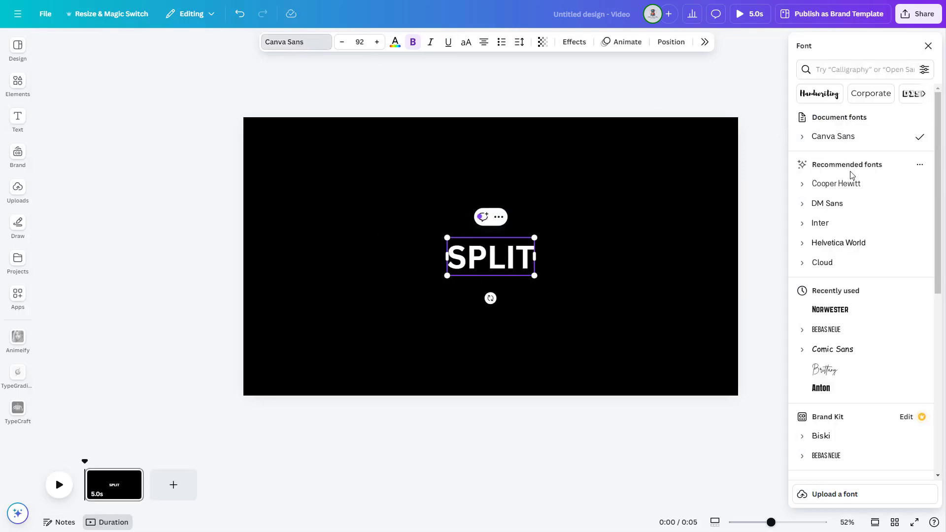
scroll(857, 262, down, 1)
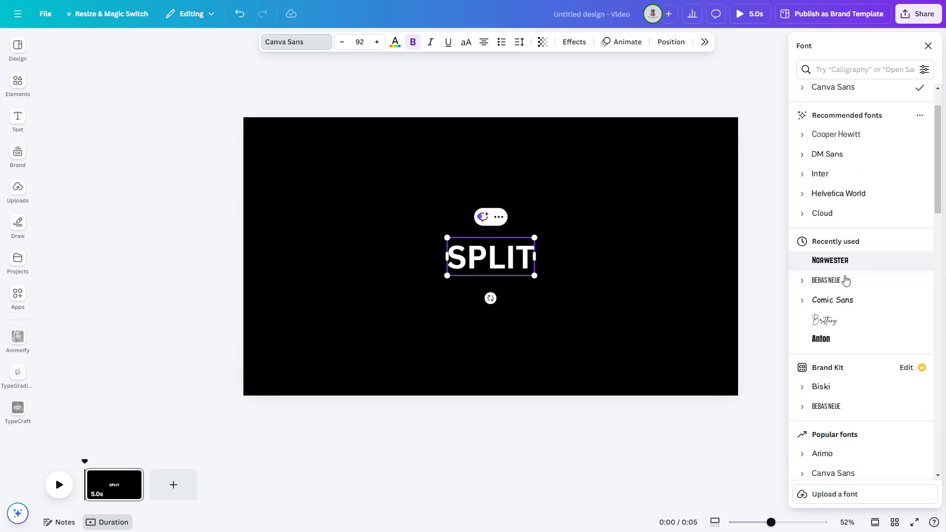
click(831, 339)
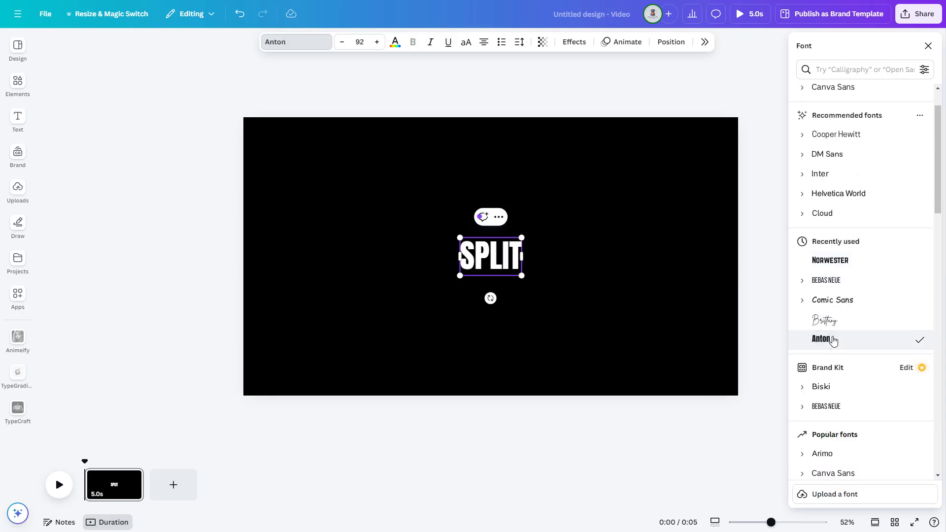
Enlarge the SPLIT heading to a font size of about 506 and centre it on the page.
drag(460, 275, 328, 355)
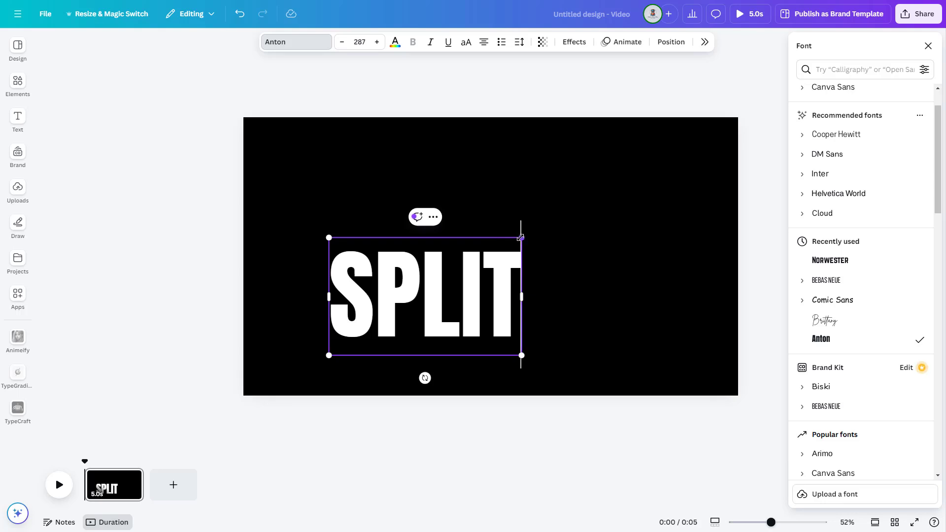
drag(521, 237, 669, 147)
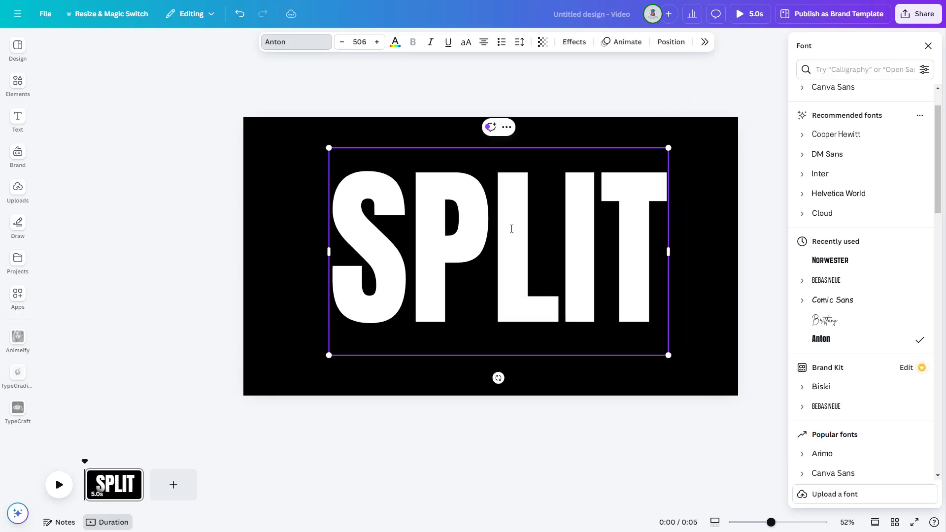
click(706, 183)
drag(522, 240, 513, 245)
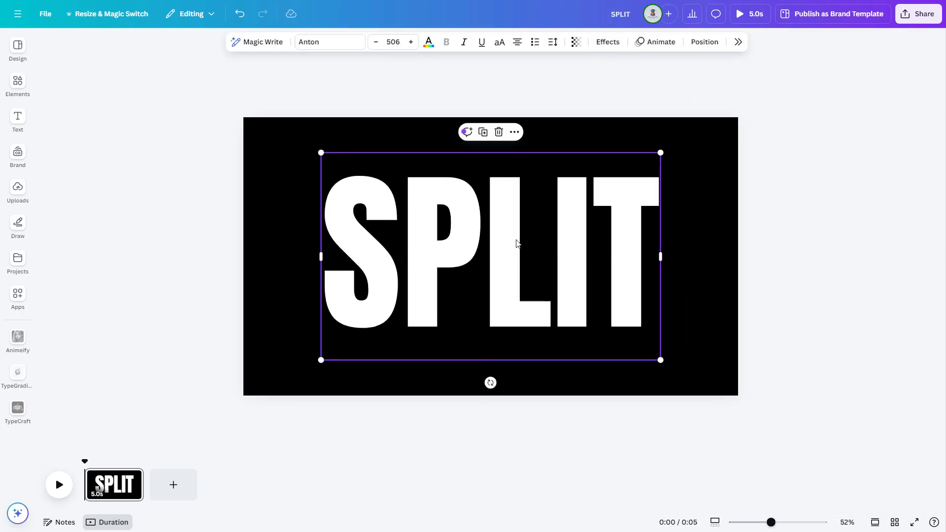
Colour the SPLIT heading peach (#ffbd59).
click(429, 42)
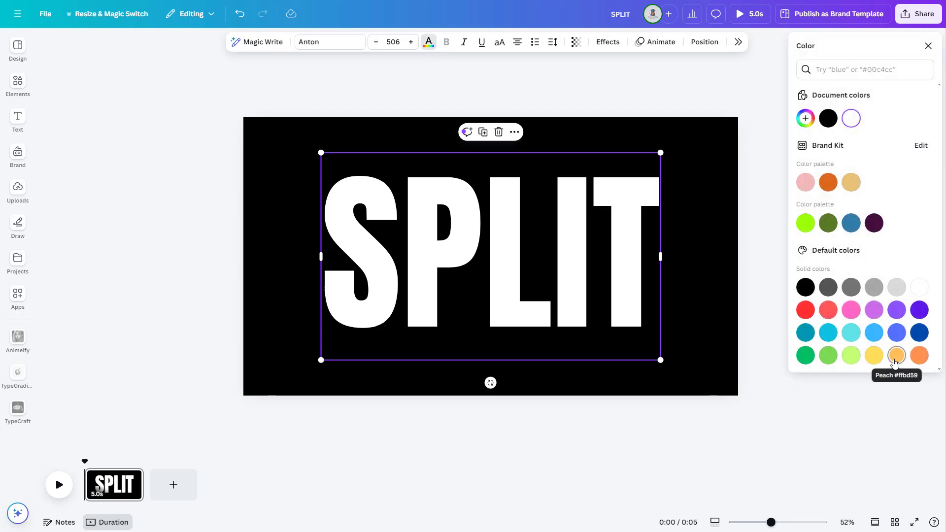
click(894, 363)
click(721, 271)
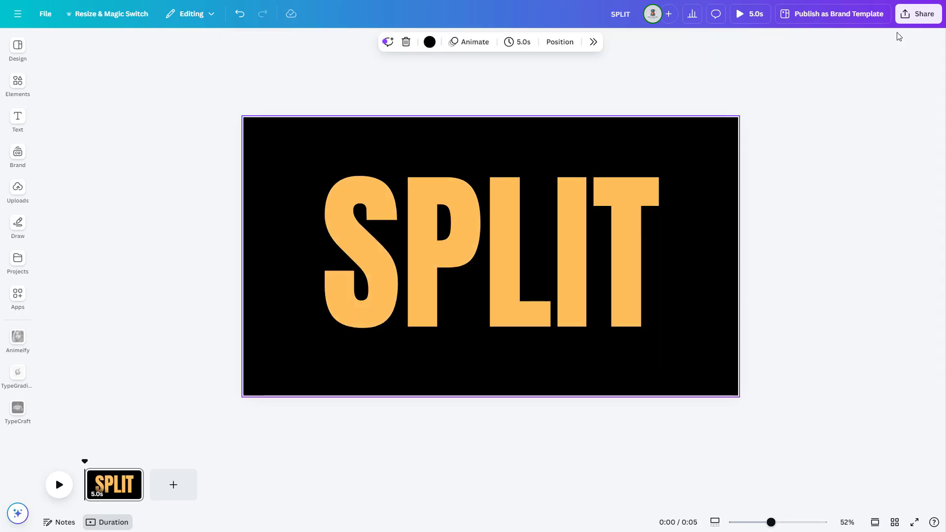
Download the SPLIT design as a PNG with a transparent background.
click(917, 16)
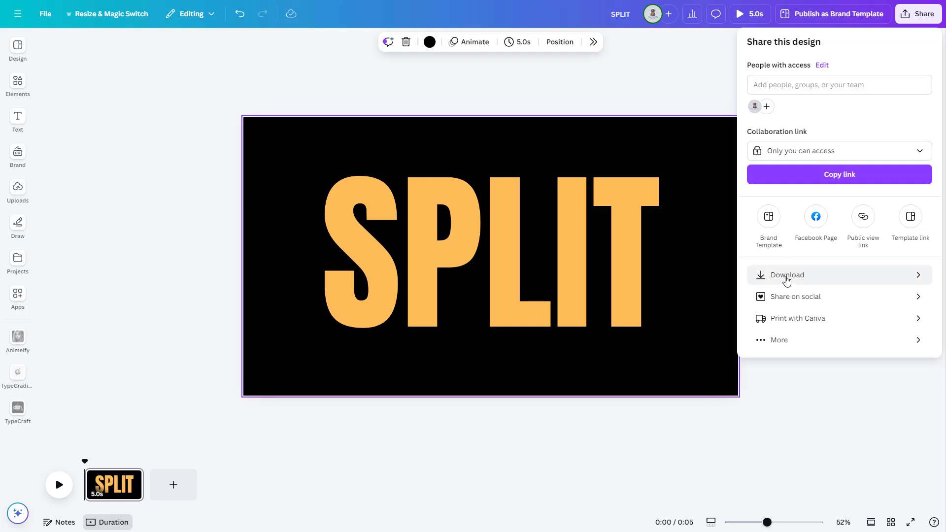
click(787, 279)
click(788, 83)
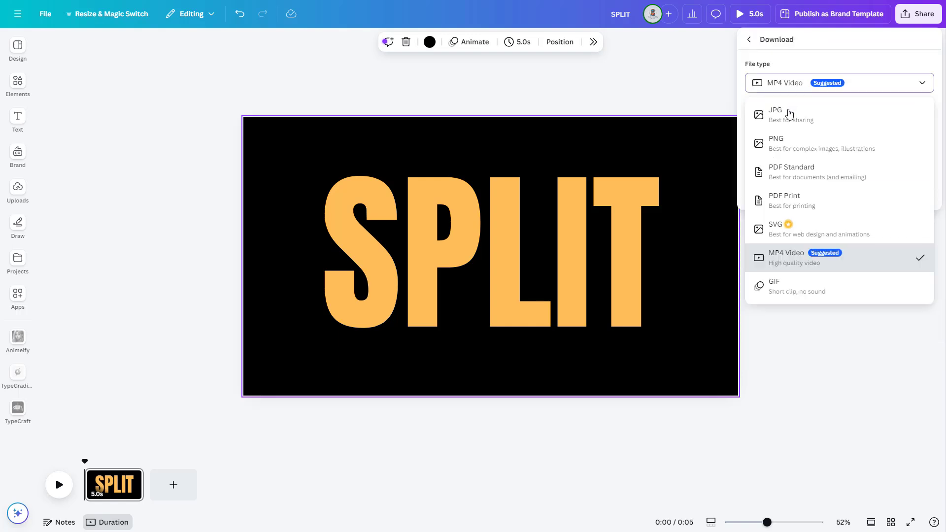
click(785, 144)
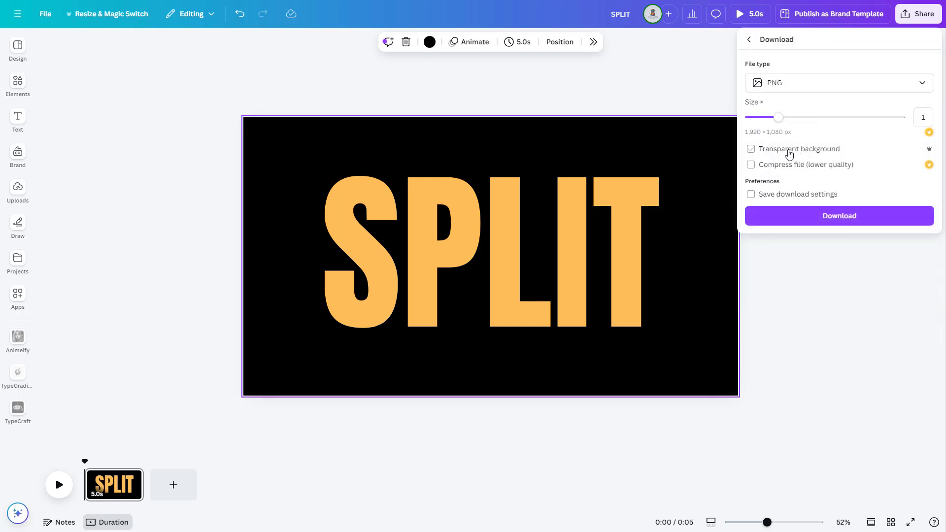
click(825, 217)
Replace the heading's wording with "TEXT", shrink it to a font size of about 381 and centre it on the page.
click(571, 240)
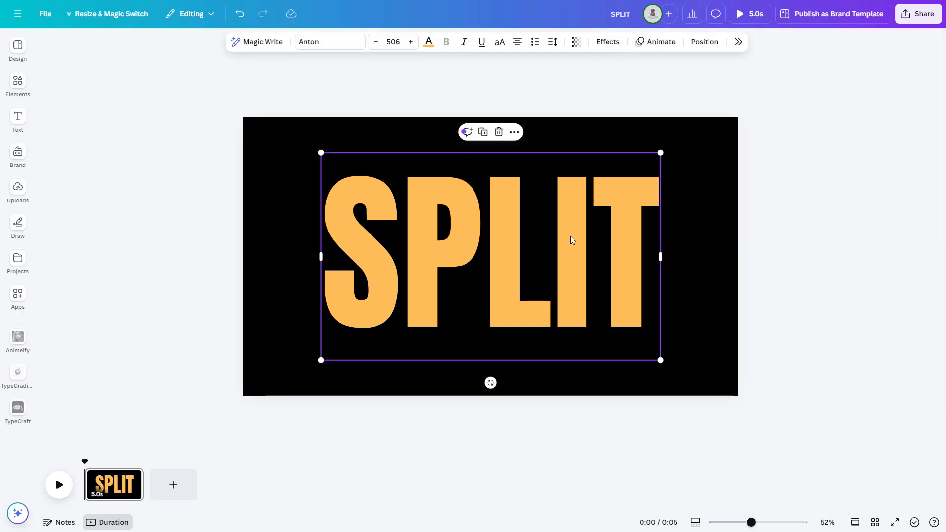
double_click(571, 239)
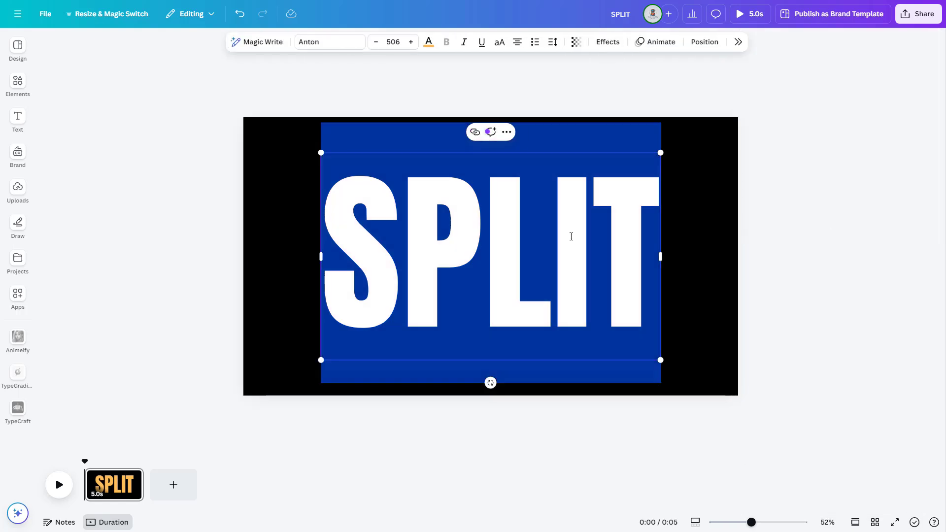
text(TEXT)
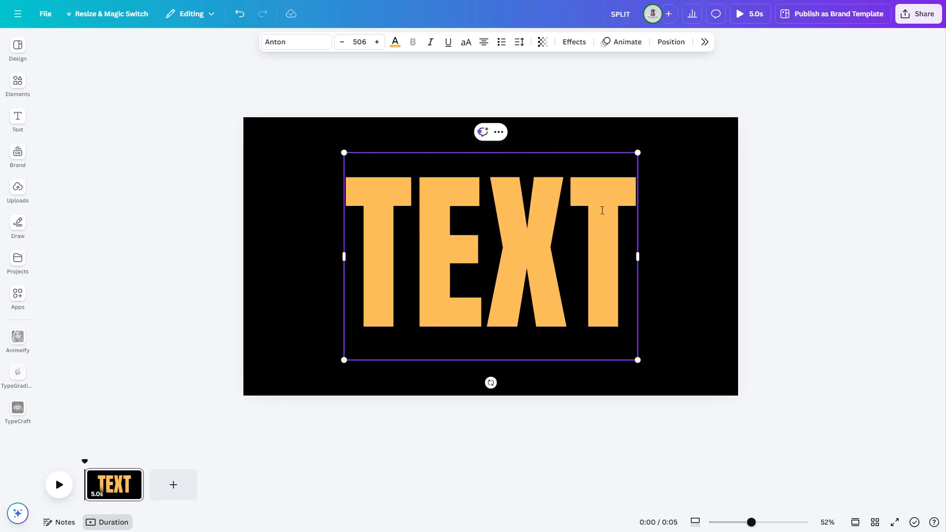
drag(636, 155, 583, 233)
drag(487, 292, 518, 263)
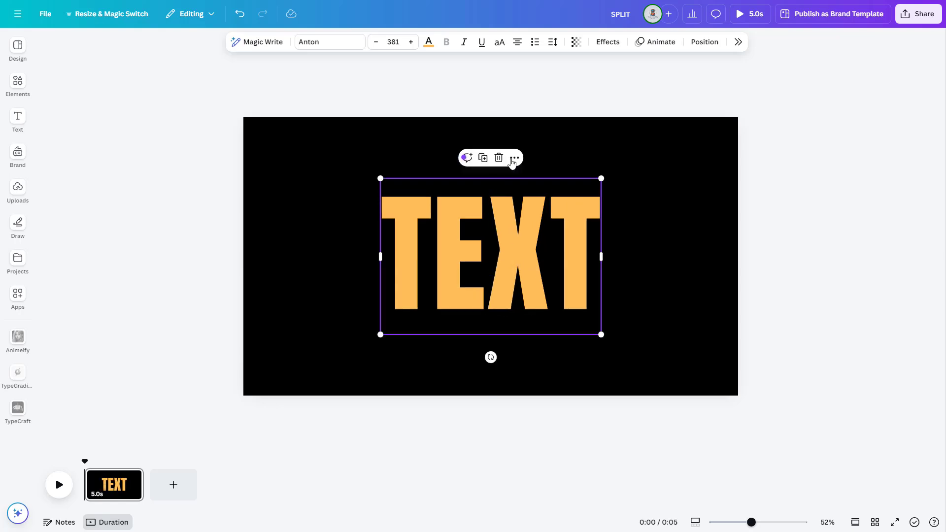
Change the colour of the TEXT heading to white.
click(429, 43)
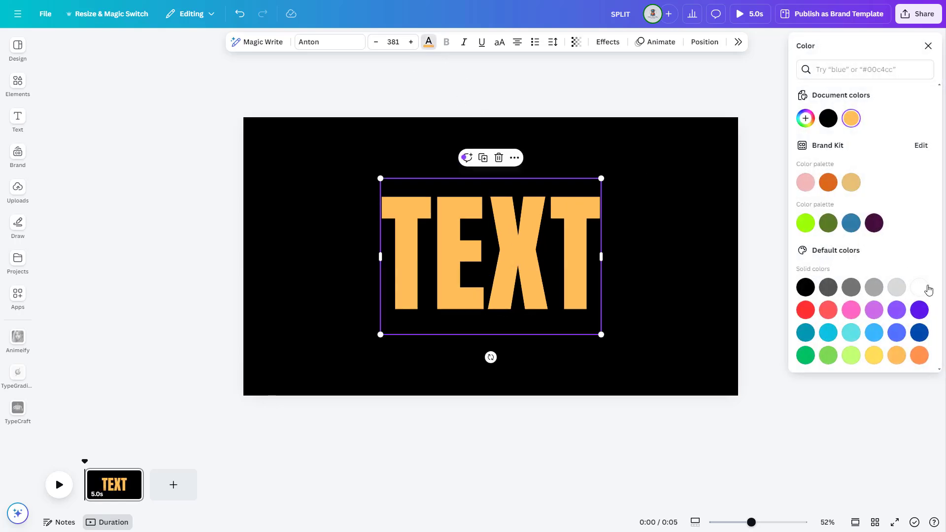
click(920, 289)
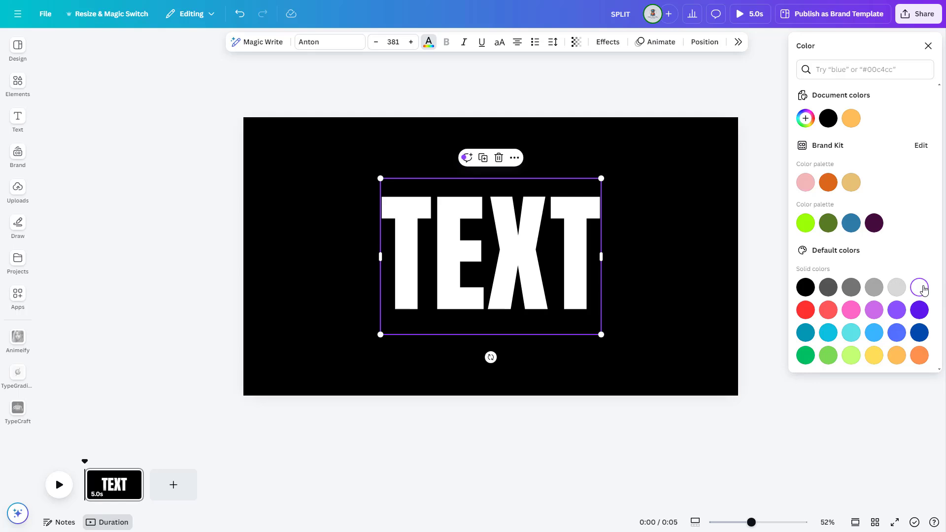
click(678, 279)
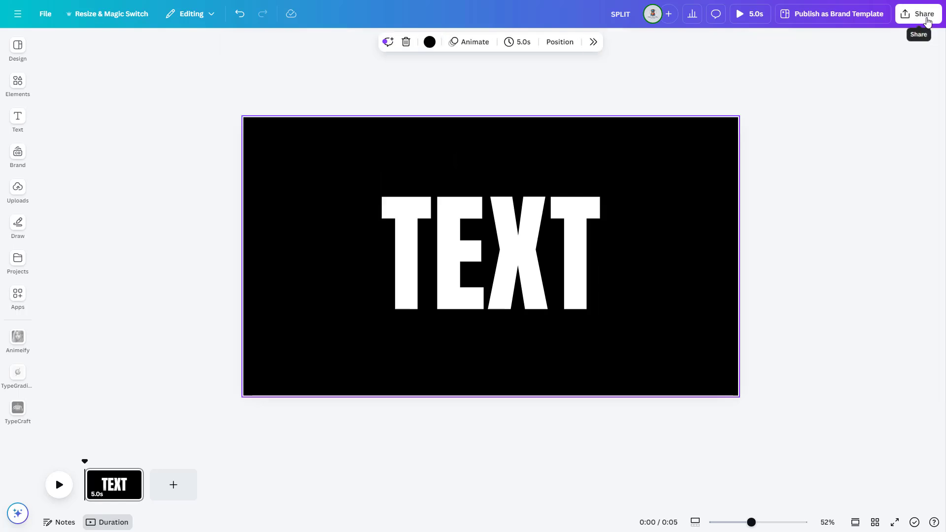
Download the TEXT design as a PNG with a transparent background.
click(918, 14)
click(784, 276)
click(798, 85)
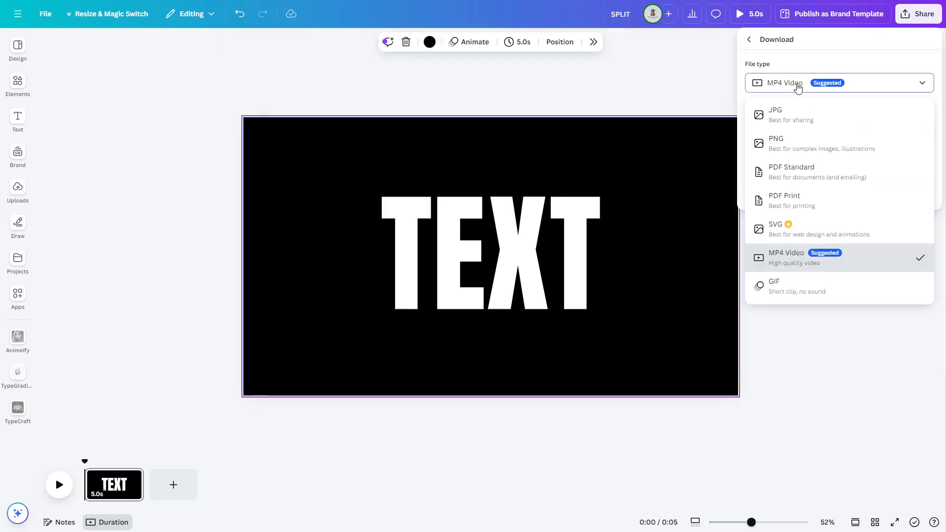
click(788, 142)
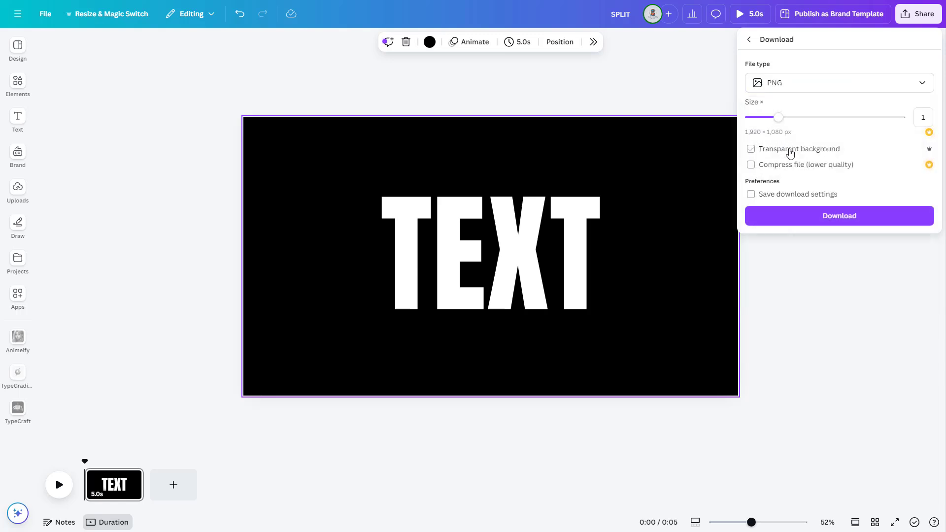
click(840, 219)
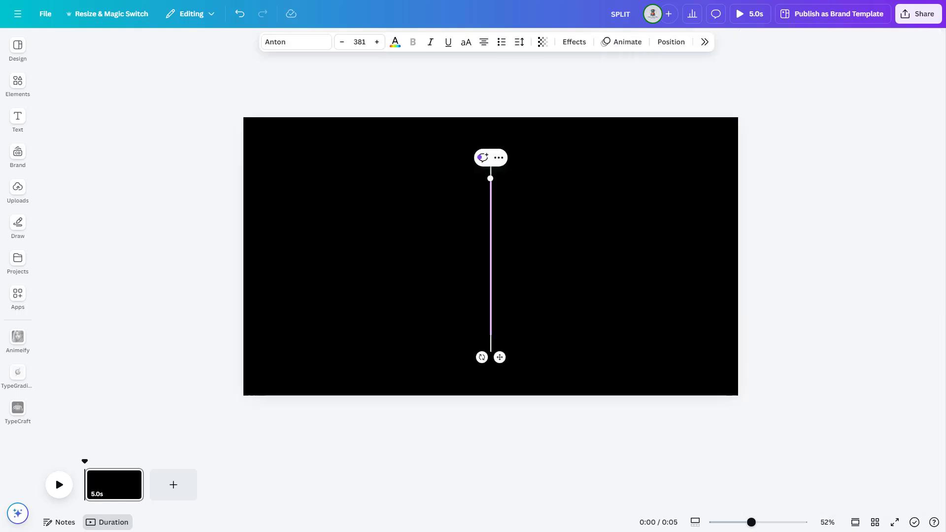
Replace the heading's wording with "EFFECT" and format it in the Norwester font and red.
text(EFFECT)
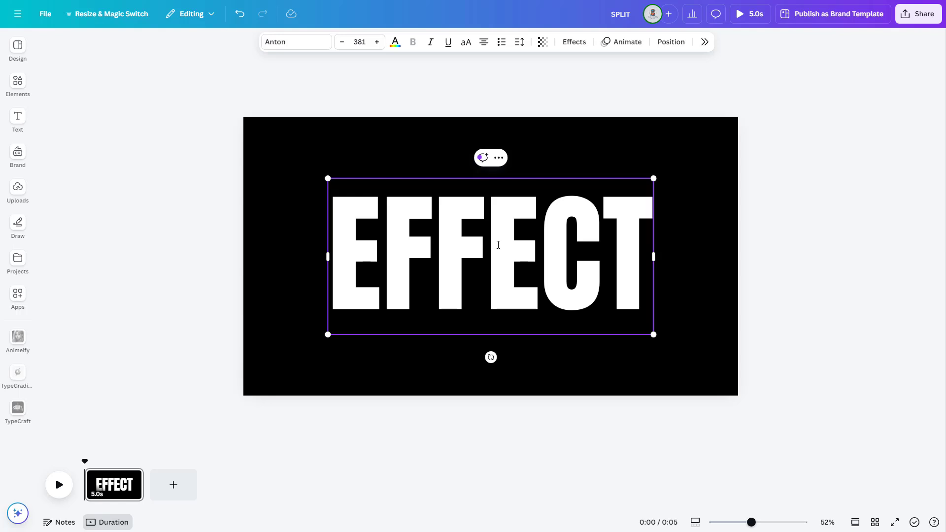
click(328, 47)
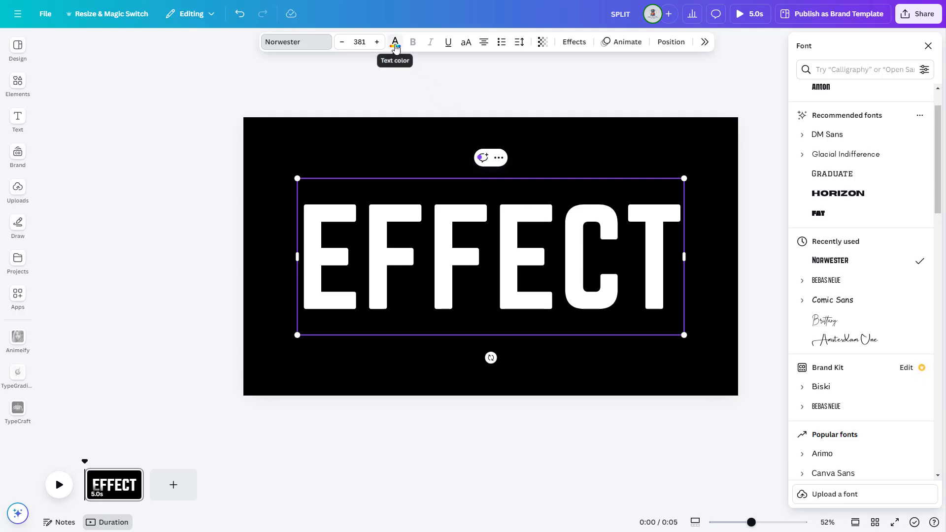
click(394, 43)
click(808, 309)
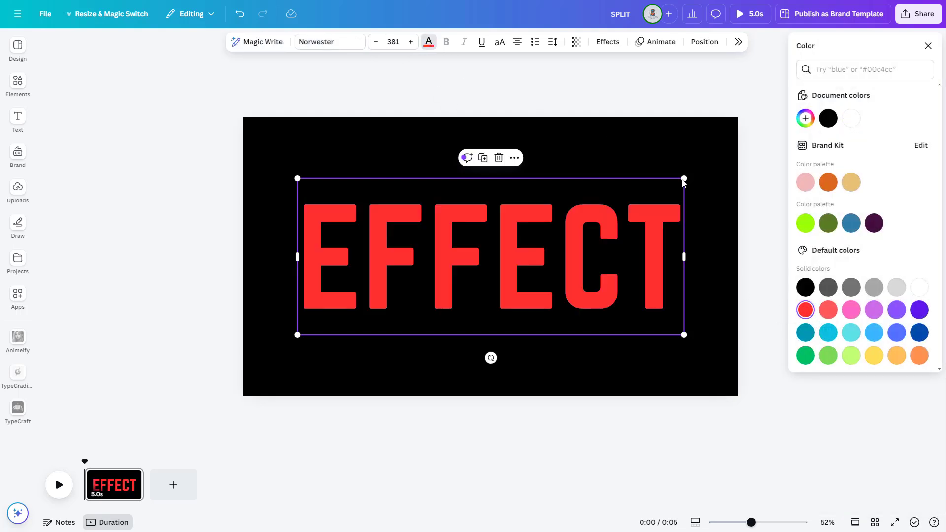
Shrink the EFFECT heading to a font size of about 251 and centre it on the page.
drag(683, 178, 553, 232)
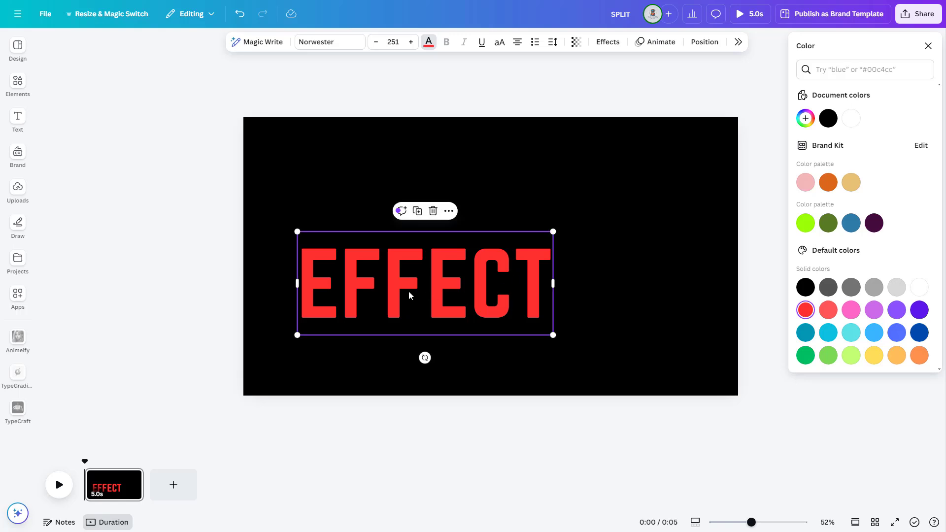
drag(434, 286, 499, 254)
click(648, 167)
Download the EFFECT design as a PNG with a transparent background.
click(917, 16)
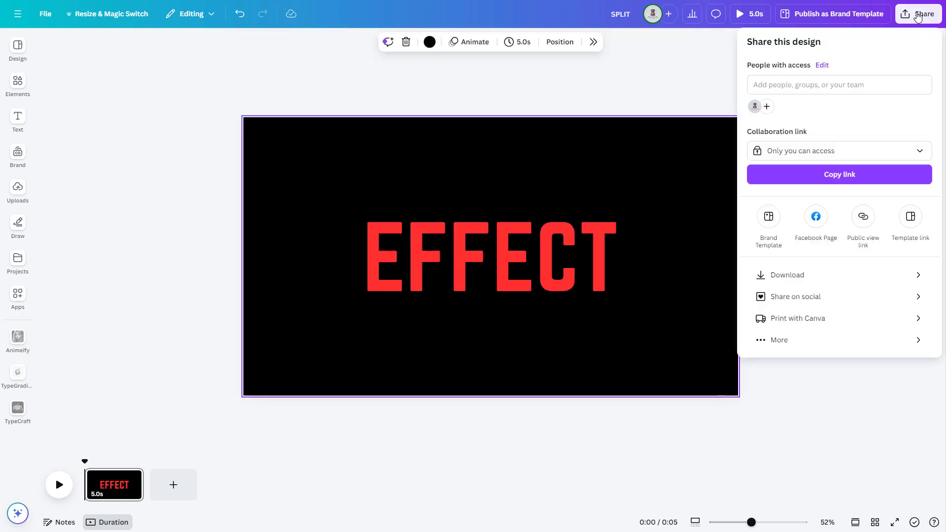
click(797, 276)
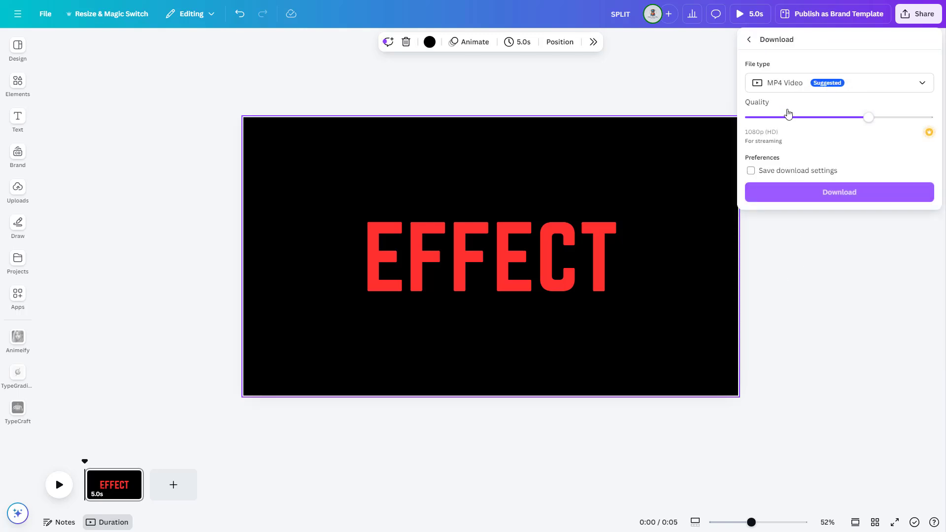
click(787, 85)
click(788, 147)
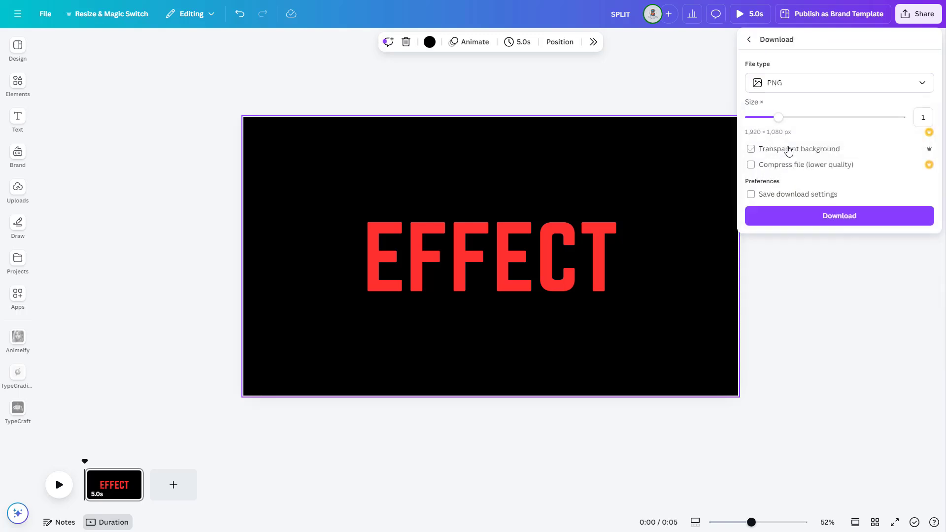
click(840, 216)
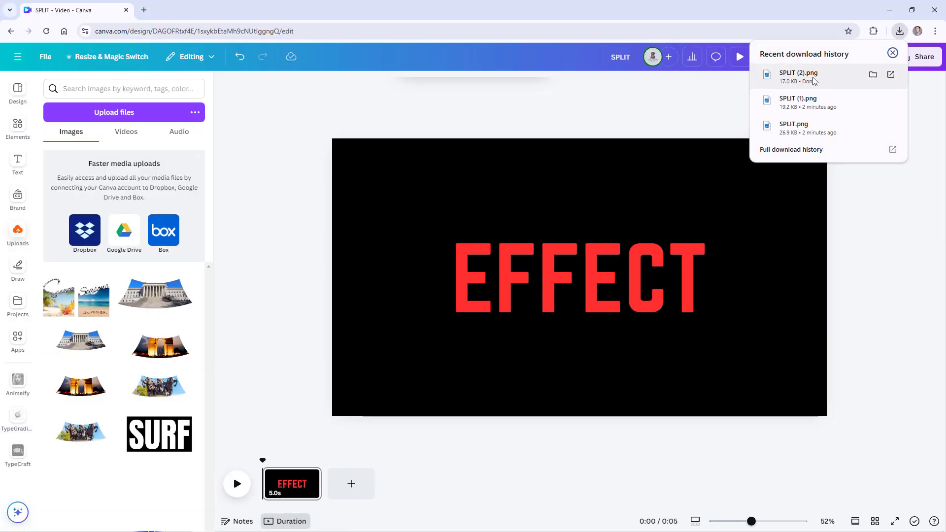
Upload the downloaded files SPLIT (2).png, SPLIT (1).png and SPLIT.png to the design's image uploads.
drag(802, 79, 127, 244)
drag(812, 101, 125, 245)
drag(776, 129, 121, 247)
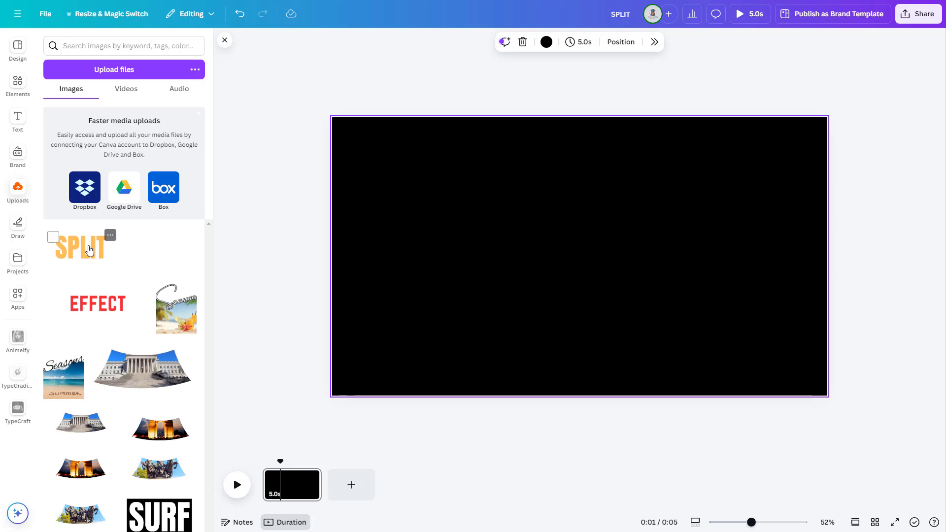
Place the uploaded SPLIT image on the page and enlarge it to fill the whole page.
click(106, 251)
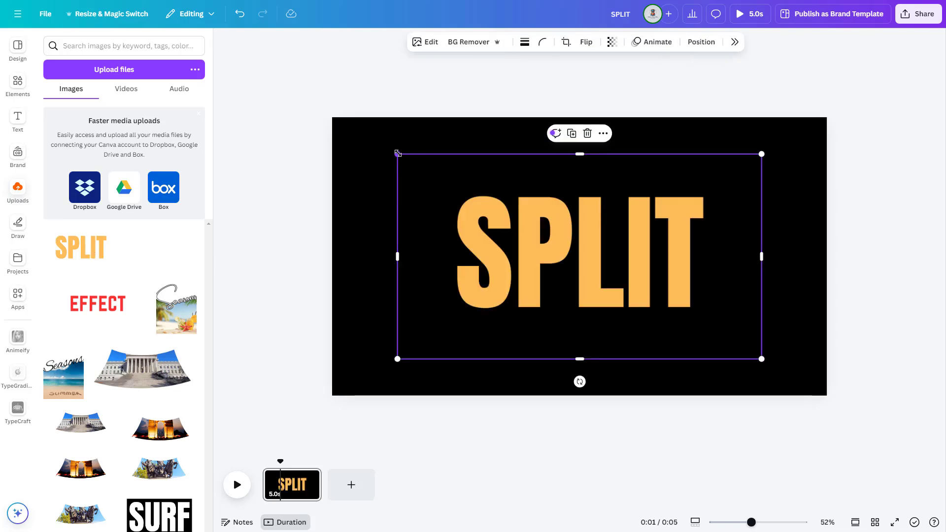
drag(398, 153, 332, 117)
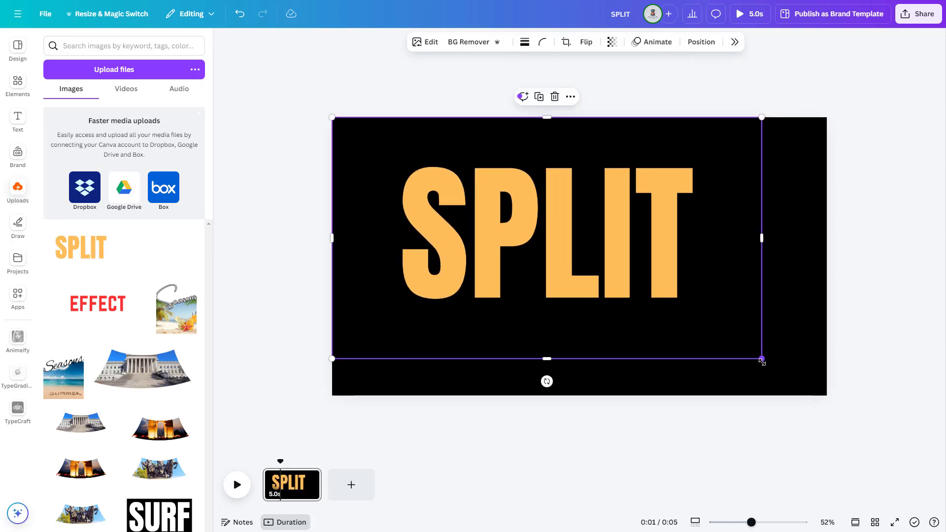
drag(762, 360, 827, 395)
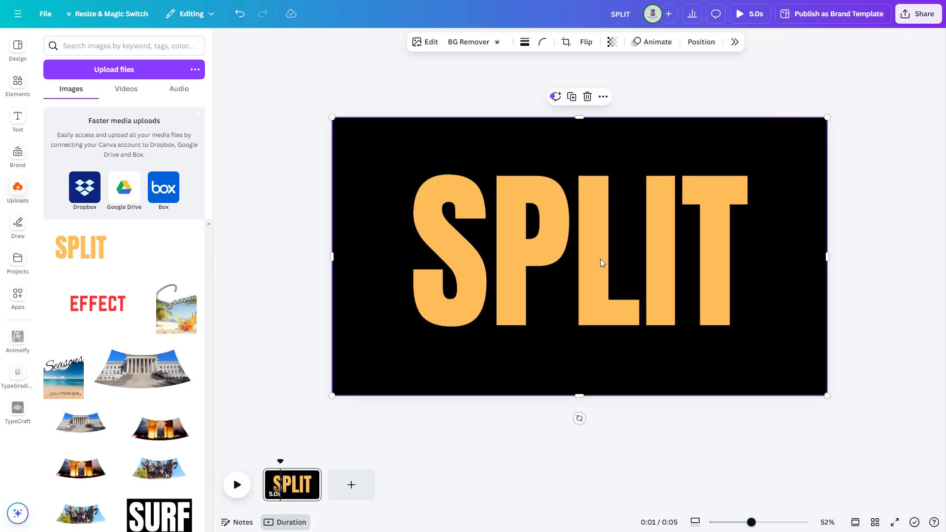
Crop the SPLIT image to its upper half, duplicate it, and crop the copy to the matching lower half.
drag(579, 396, 575, 257)
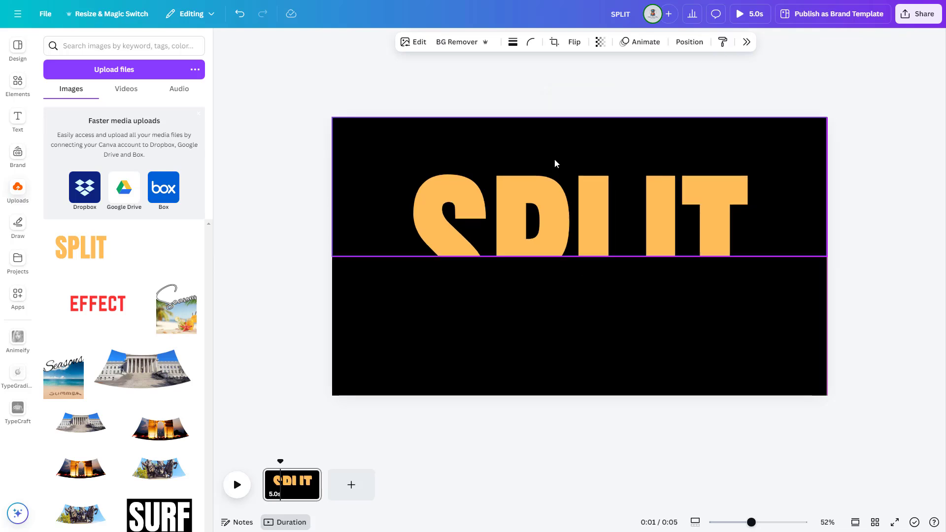
drag(579, 257, 577, 360)
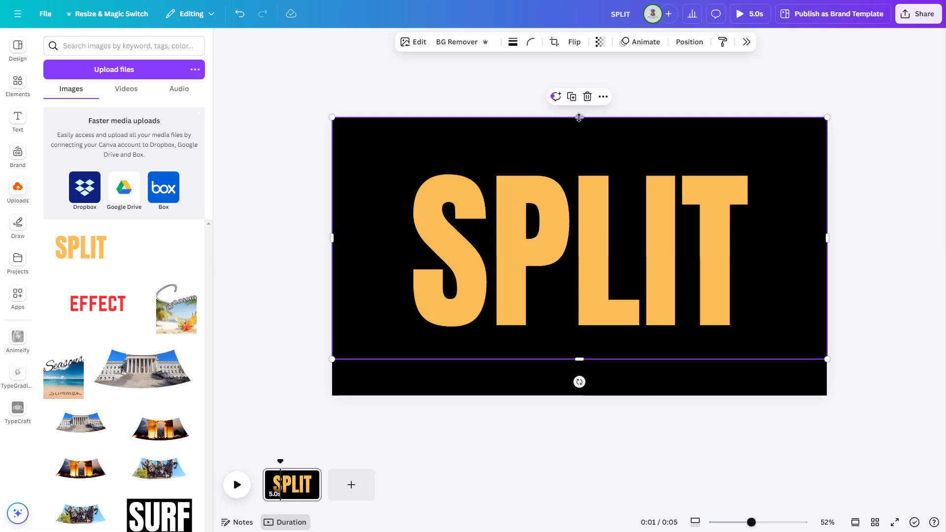
drag(579, 117, 576, 257)
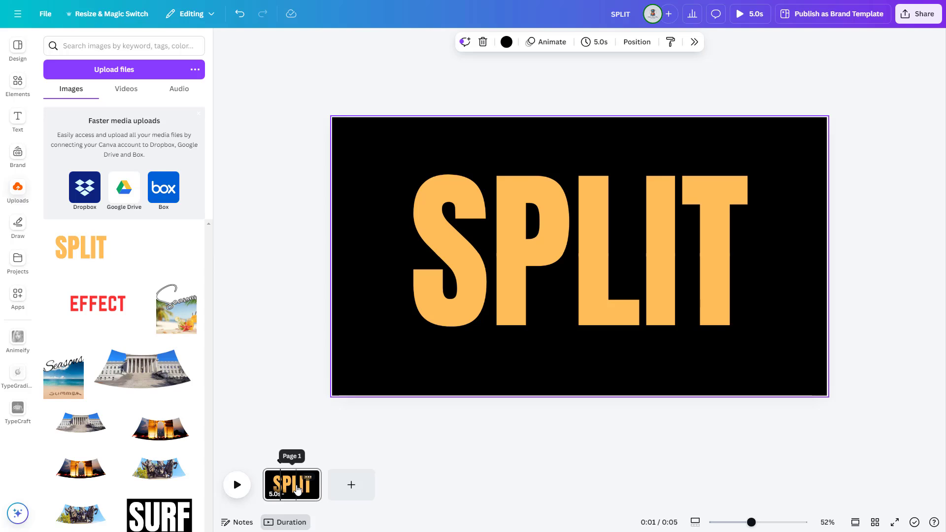
Duplicate the page and move the copy's upper SPLIT half up and lower half down to open a gap between them.
click(309, 477)
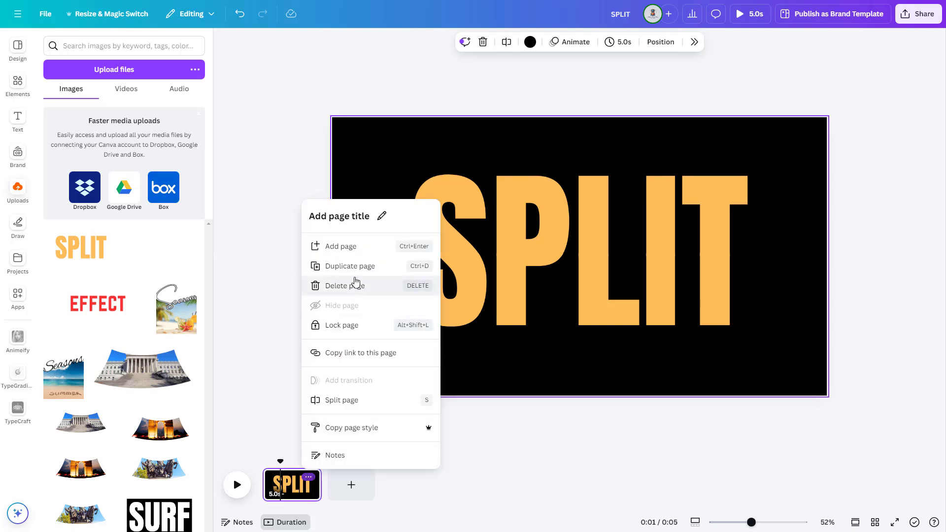
click(356, 267)
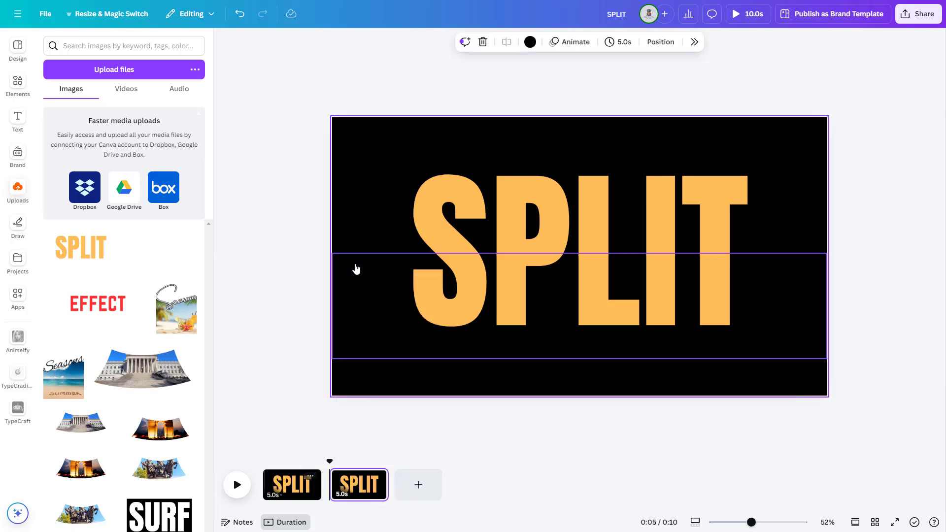
click(598, 198)
drag(593, 215, 593, 194)
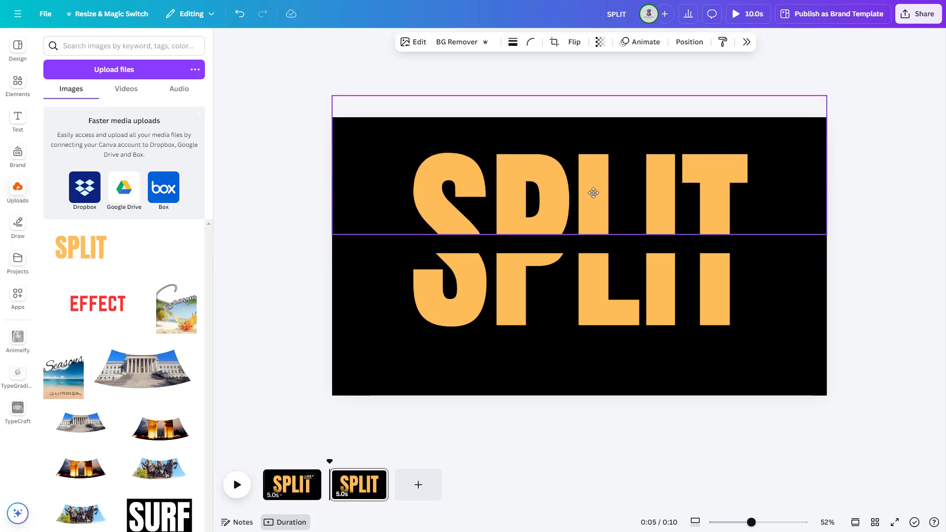
click(588, 296)
drag(588, 295, 594, 320)
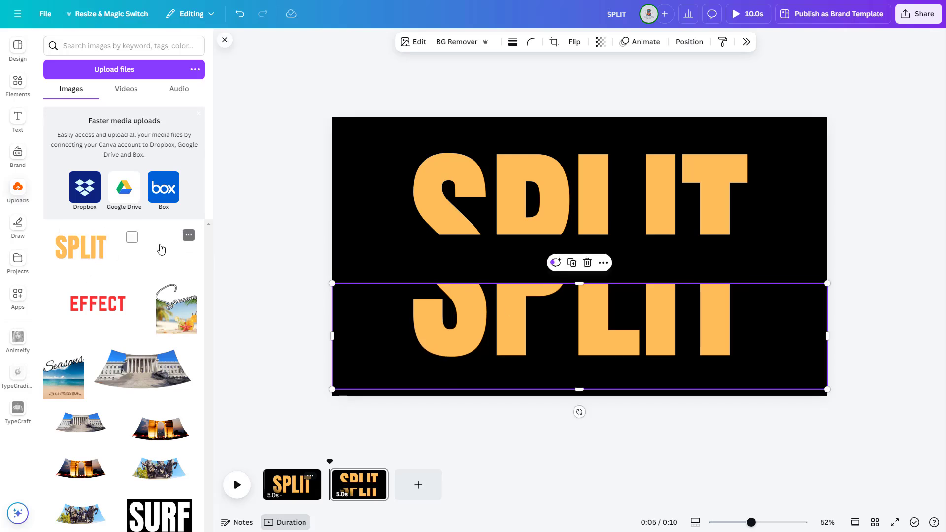
Add the white TEXT image to the second page, shrink it, and centre it in the gap between the SPLIT halves.
click(161, 249)
drag(762, 152, 672, 230)
drag(395, 361, 420, 337)
drag(514, 269, 541, 257)
drag(692, 331, 659, 298)
drag(547, 251, 573, 259)
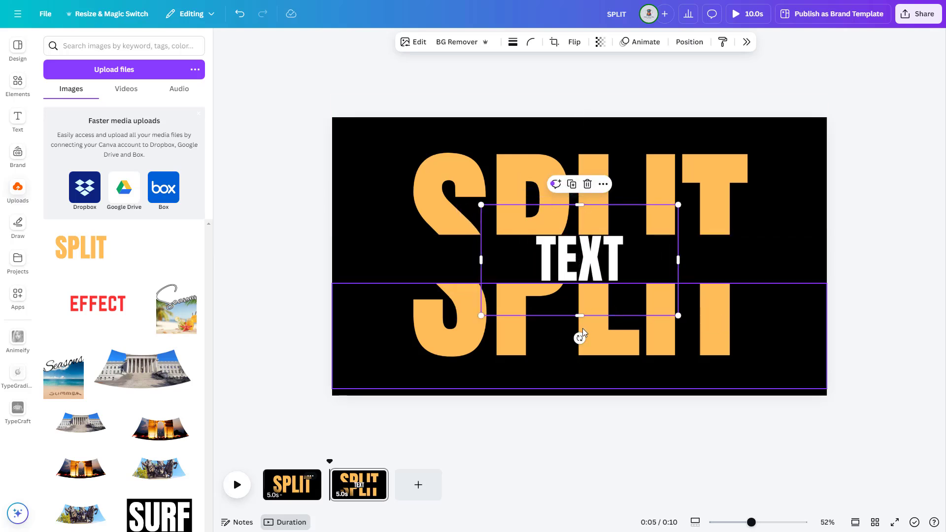
Crop the TEXT image to its upper half, duplicate it, and crop the copy to the matching lower half.
drag(579, 314, 586, 261)
click(572, 183)
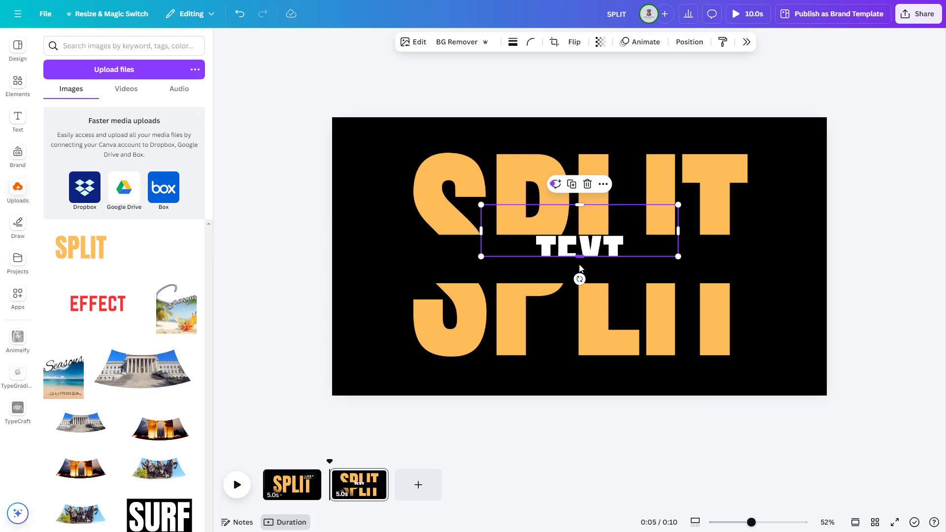
drag(580, 256, 579, 284)
drag(579, 204, 582, 256)
Duplicate the second page to make a third page.
click(364, 488)
click(375, 476)
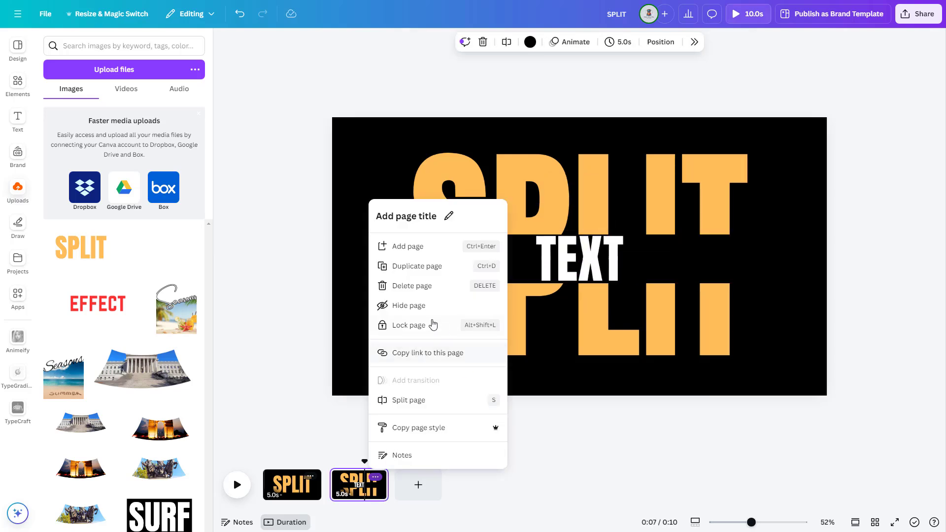
click(416, 266)
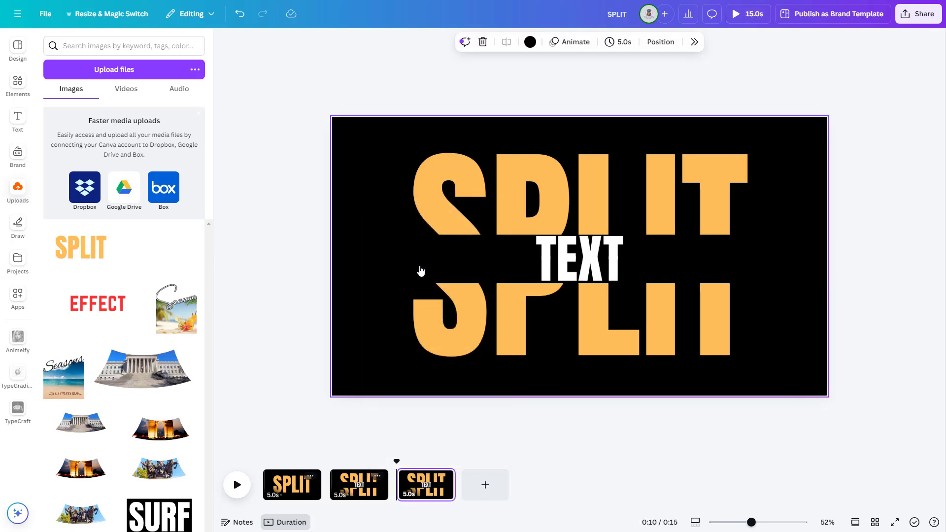
On the third page, move the upper SPLIT and TEXT halves up together and the lower halves down to open a centre gap.
click(422, 485)
click(583, 196)
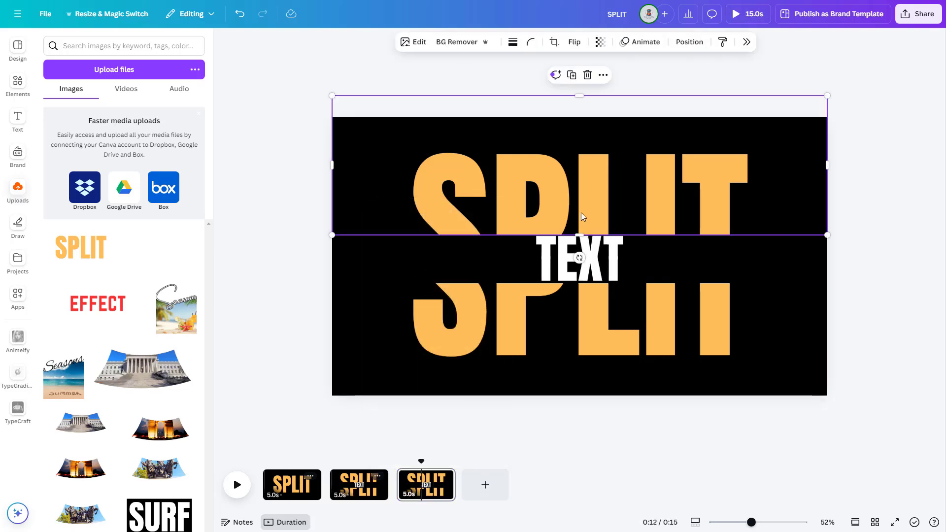
drag(597, 200, 597, 170)
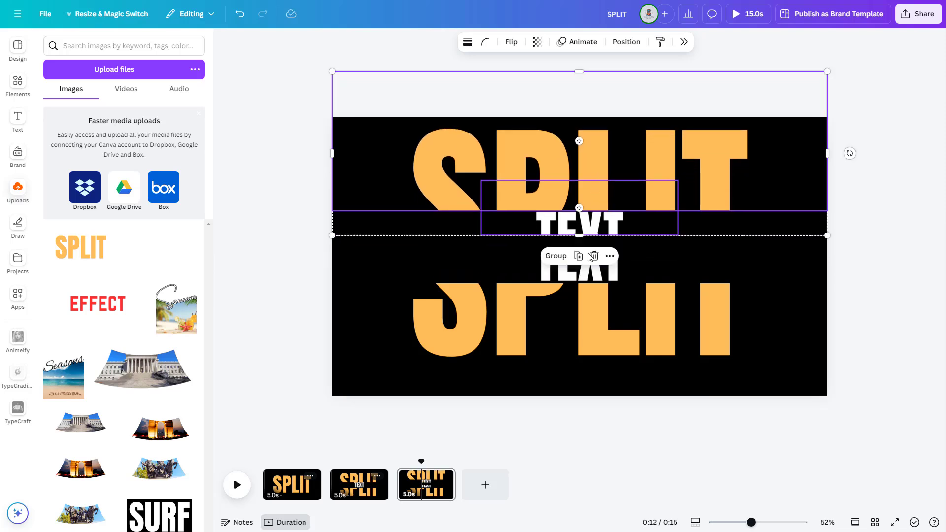
click(585, 278)
shift+click(589, 333)
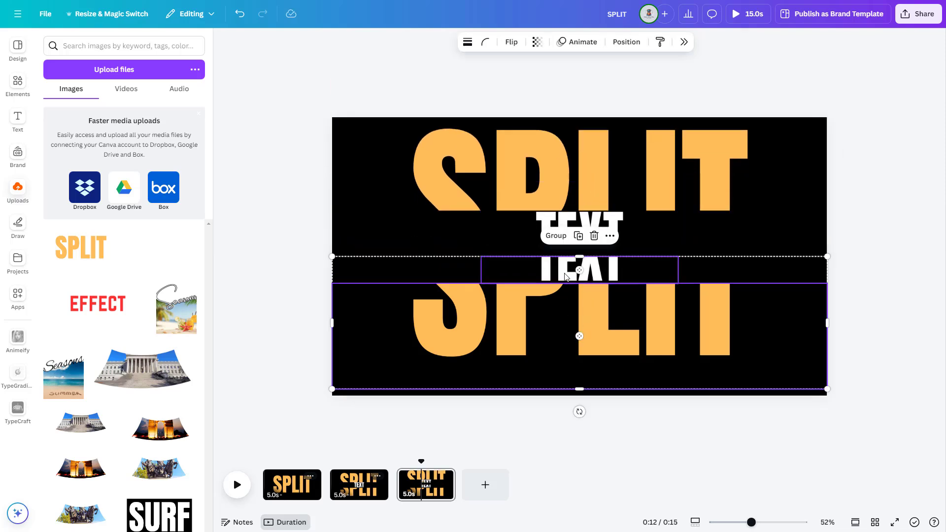
drag(564, 273, 565, 298)
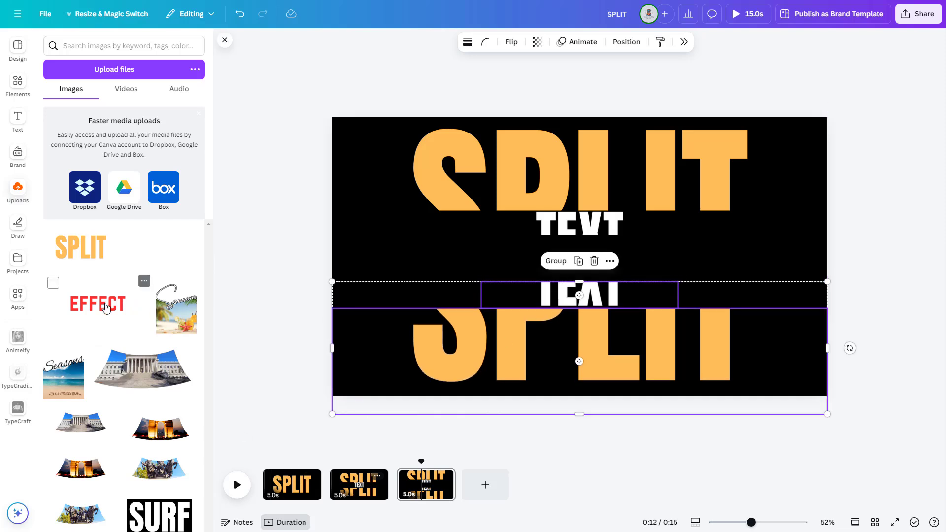
Add the red EFFECT image to the third page, shrink it, and centre it in the gap between the TEXT halves.
click(113, 307)
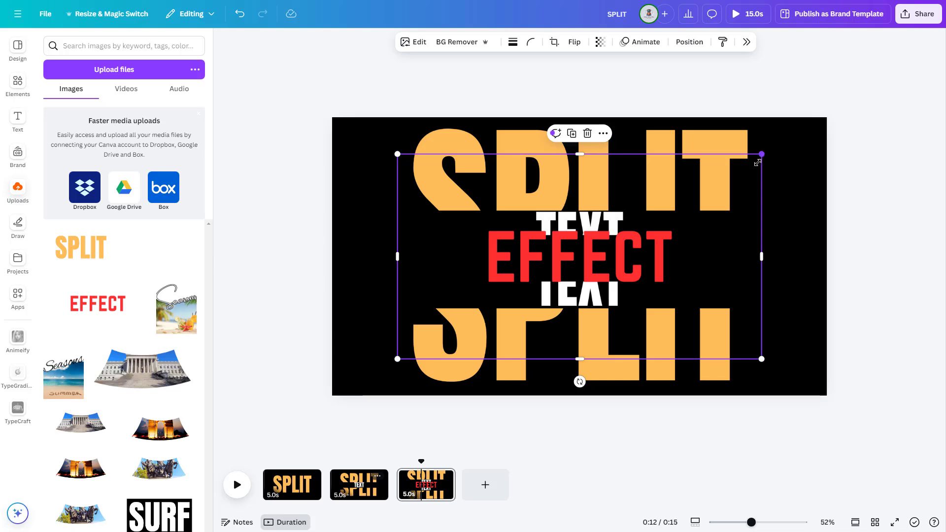
drag(757, 162, 703, 187)
drag(572, 267, 605, 257)
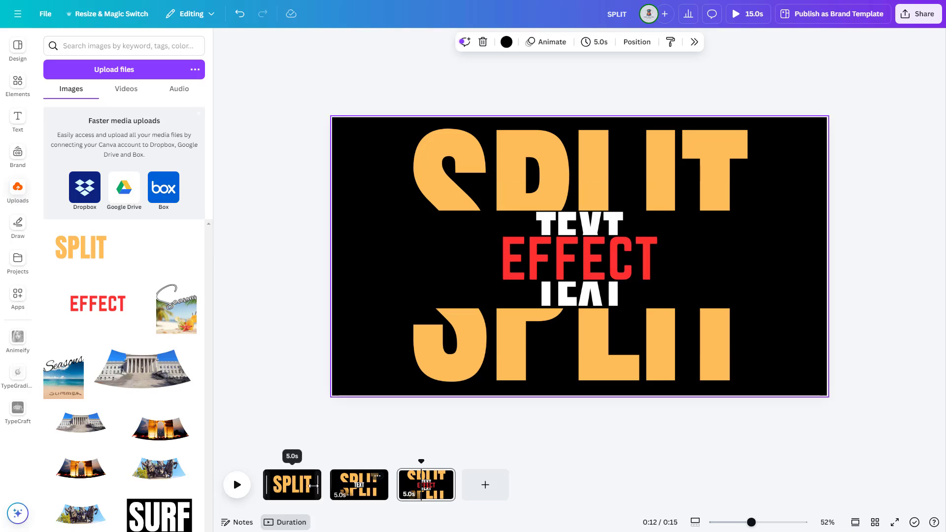
Shorten the three pages' durations to 1.4 s, 1.5 s and 1.5 s.
drag(313, 486, 277, 488)
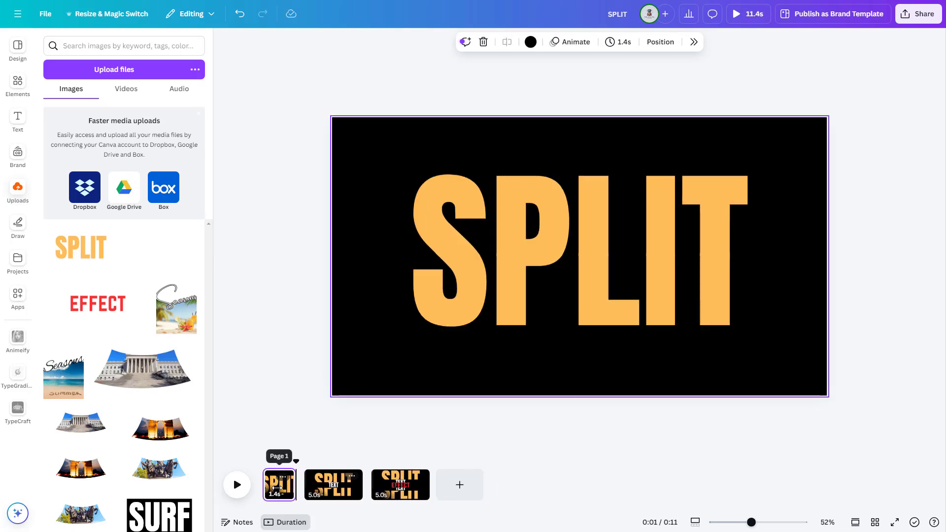
drag(359, 487, 319, 488)
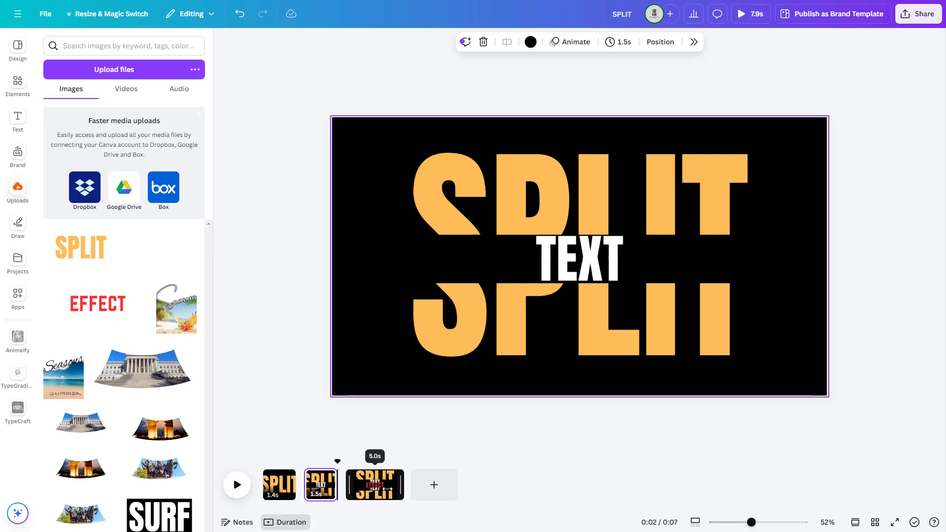
drag(387, 489, 369, 488)
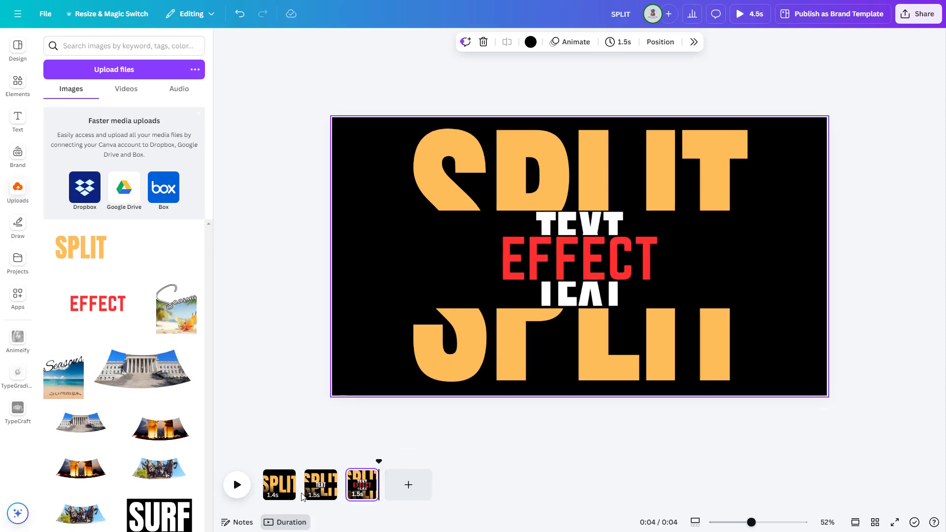
Add a Match & Move transition after the first page and apply it between all pages.
click(306, 494)
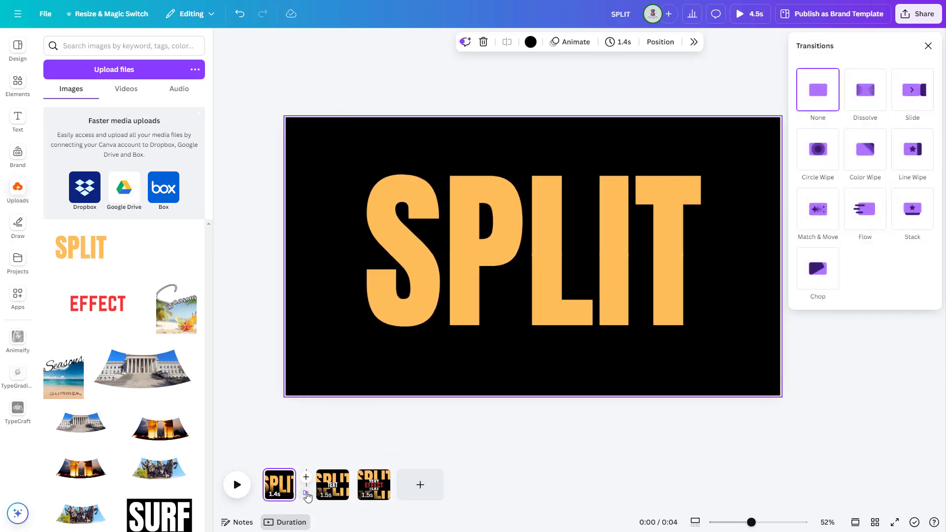
click(821, 215)
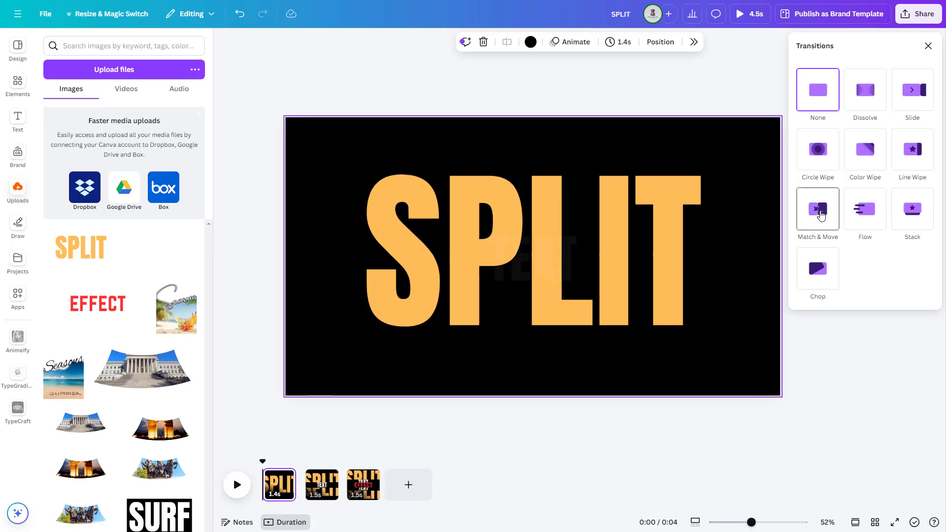
click(821, 215)
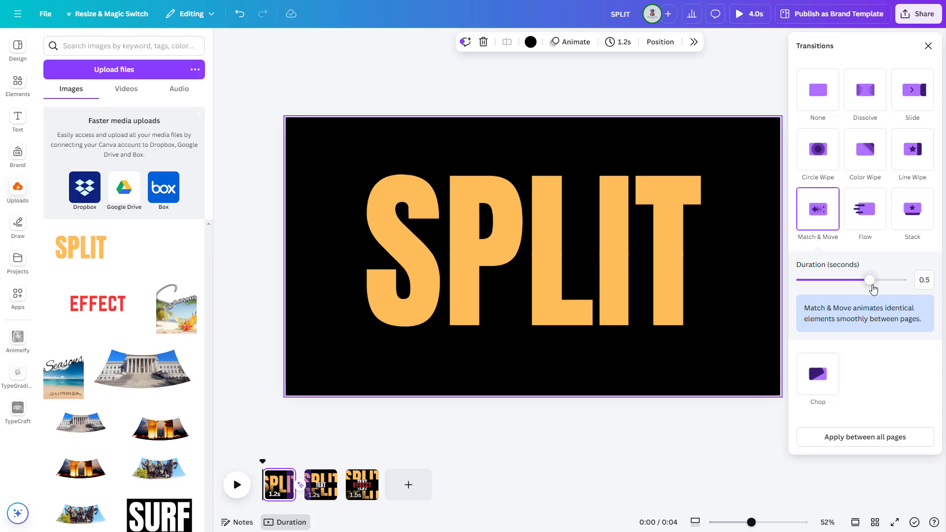
click(861, 437)
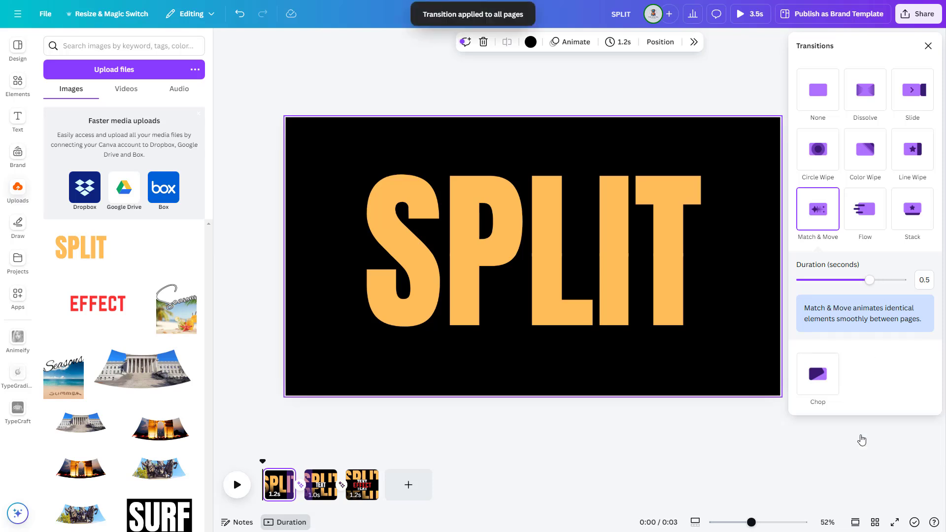
Duplicate the first page, then on the first one delete the upper SPLIT half and uncrop the lower half to the whole word.
click(283, 477)
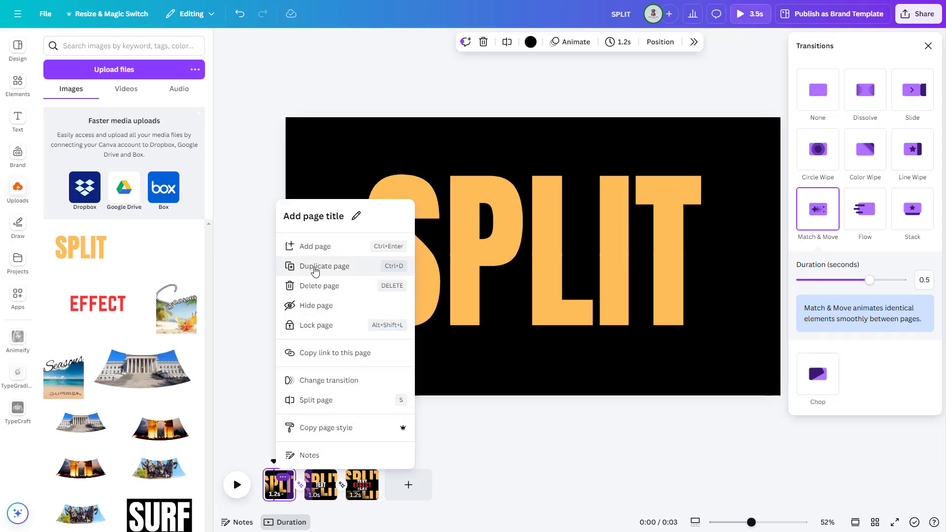
click(315, 268)
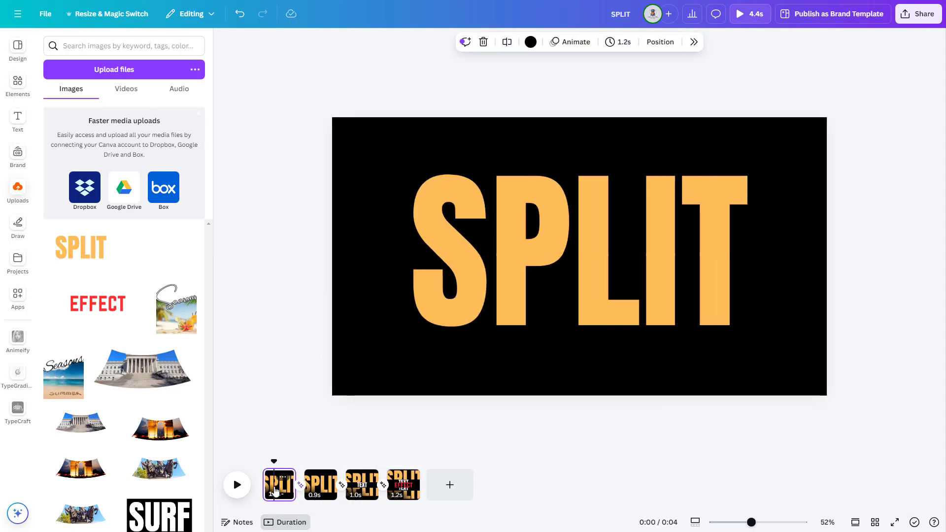
click(540, 241)
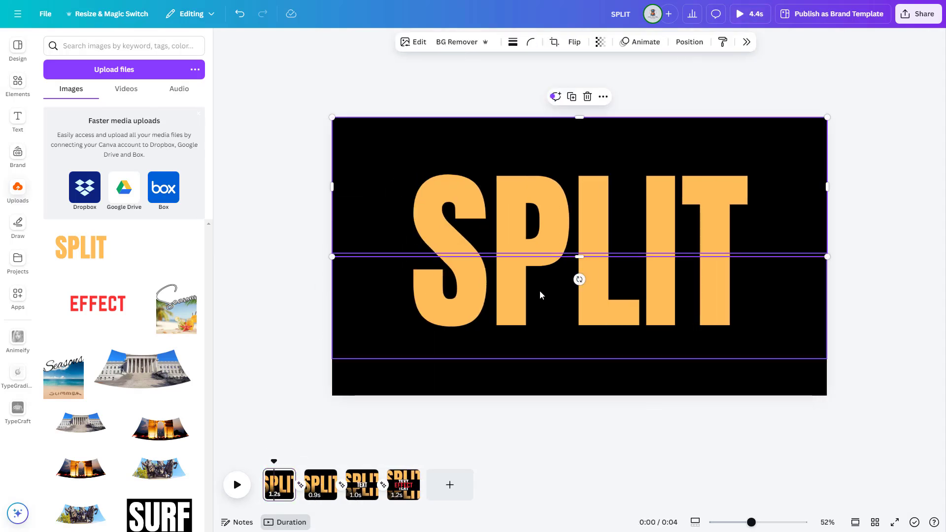
key(Delete)
click(561, 284)
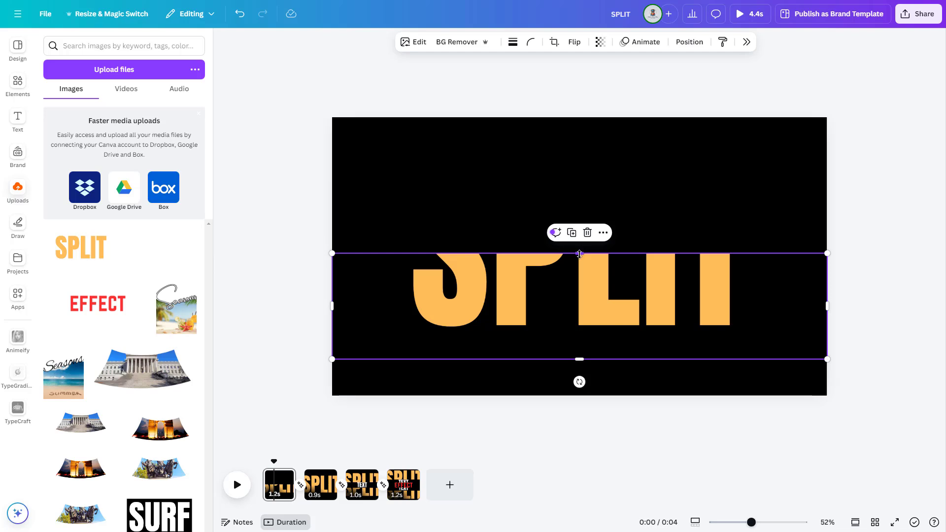
drag(579, 253, 579, 140)
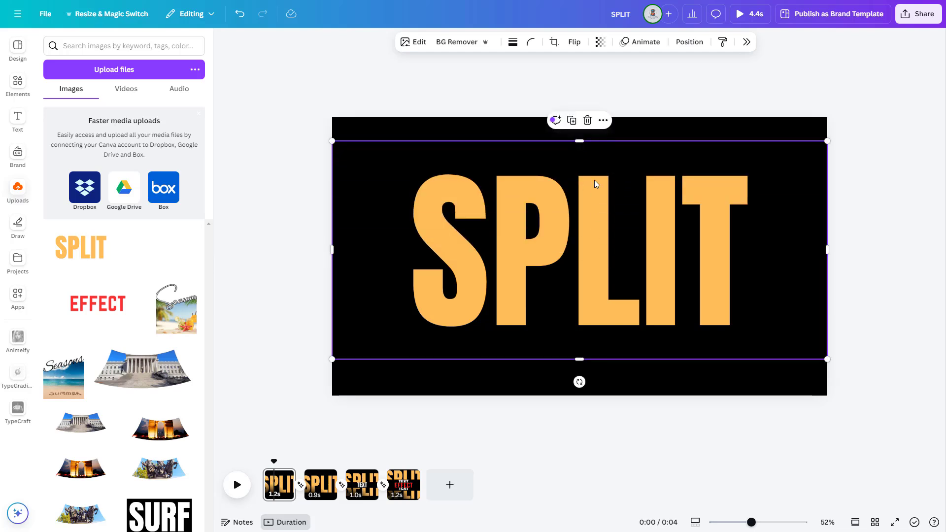
Apply the Stomp animation to the first page's SPLIT image and set it to animate on enter only.
drag(589, 214, 587, 213)
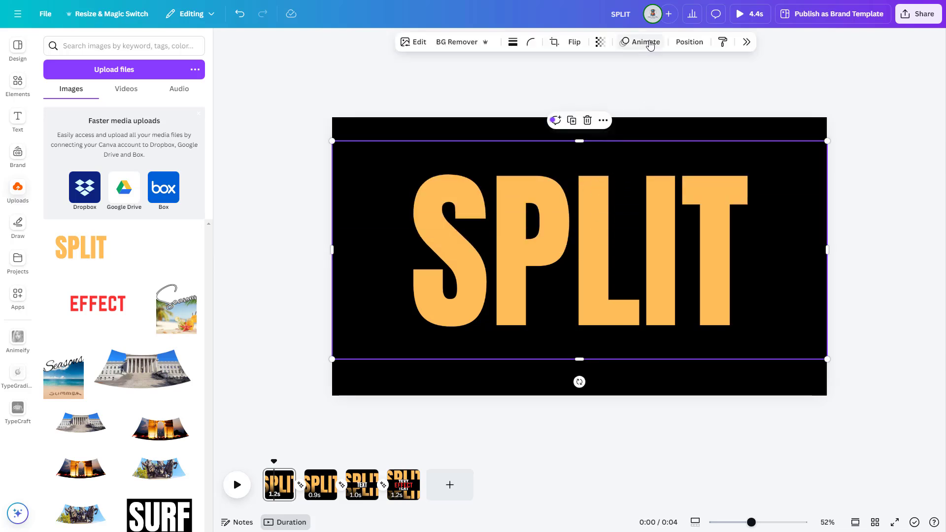
click(650, 43)
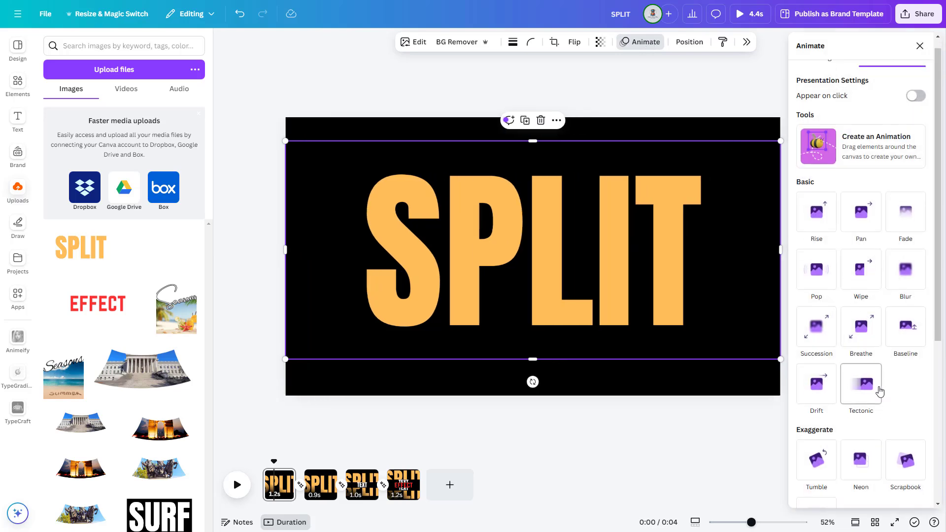
scroll(866, 386, down, 2)
click(822, 430)
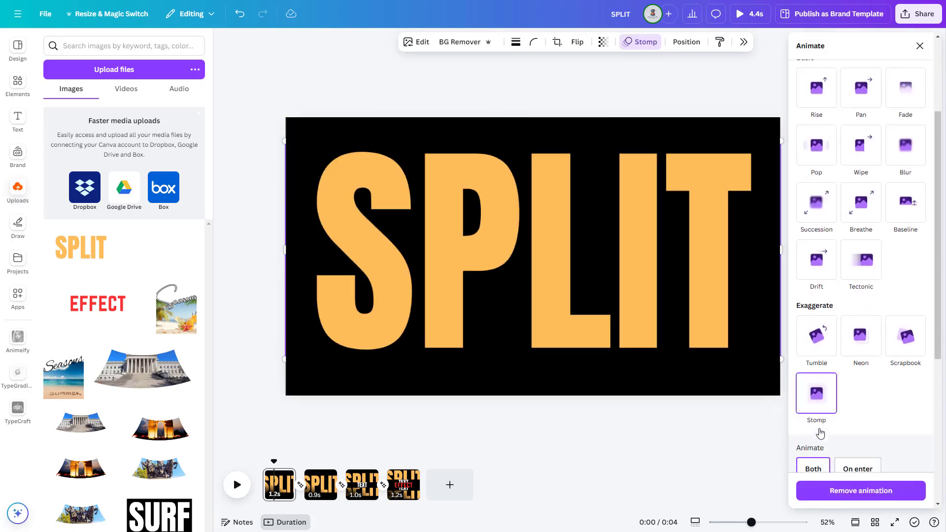
scroll(820, 429, down, 3)
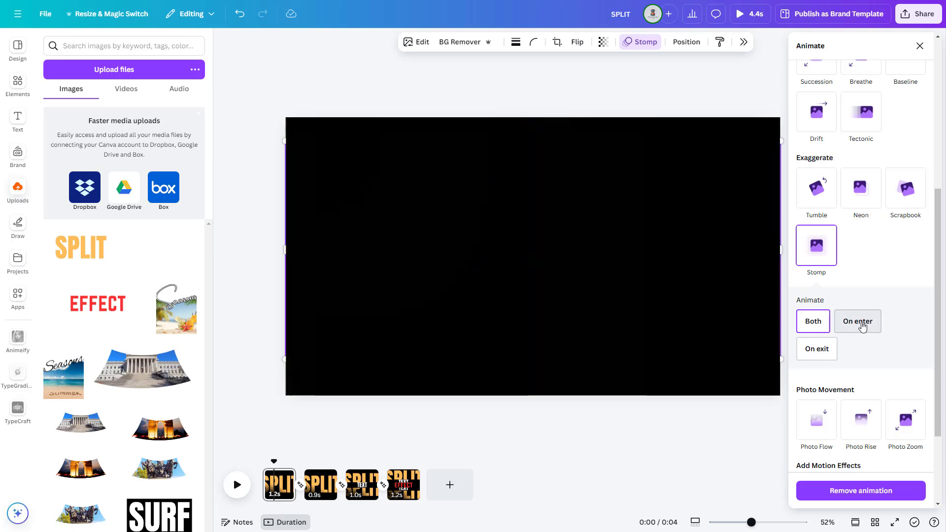
click(871, 322)
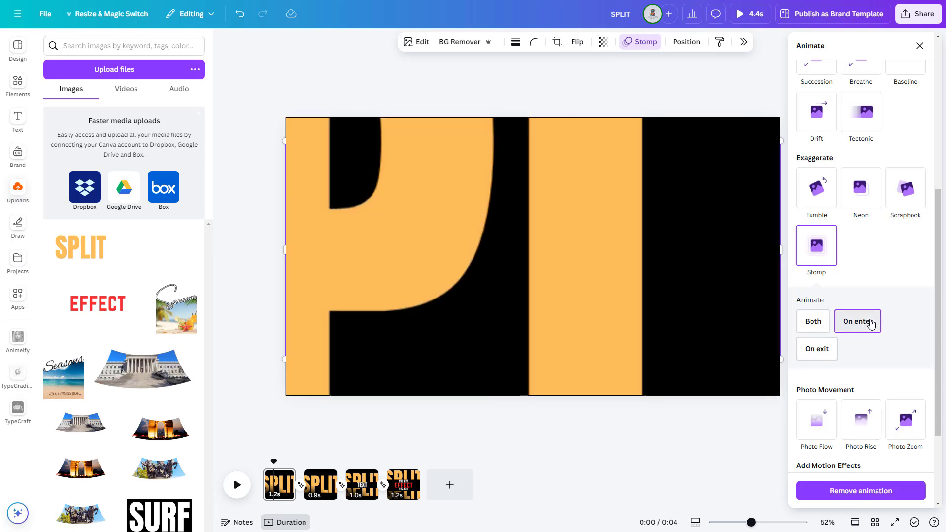